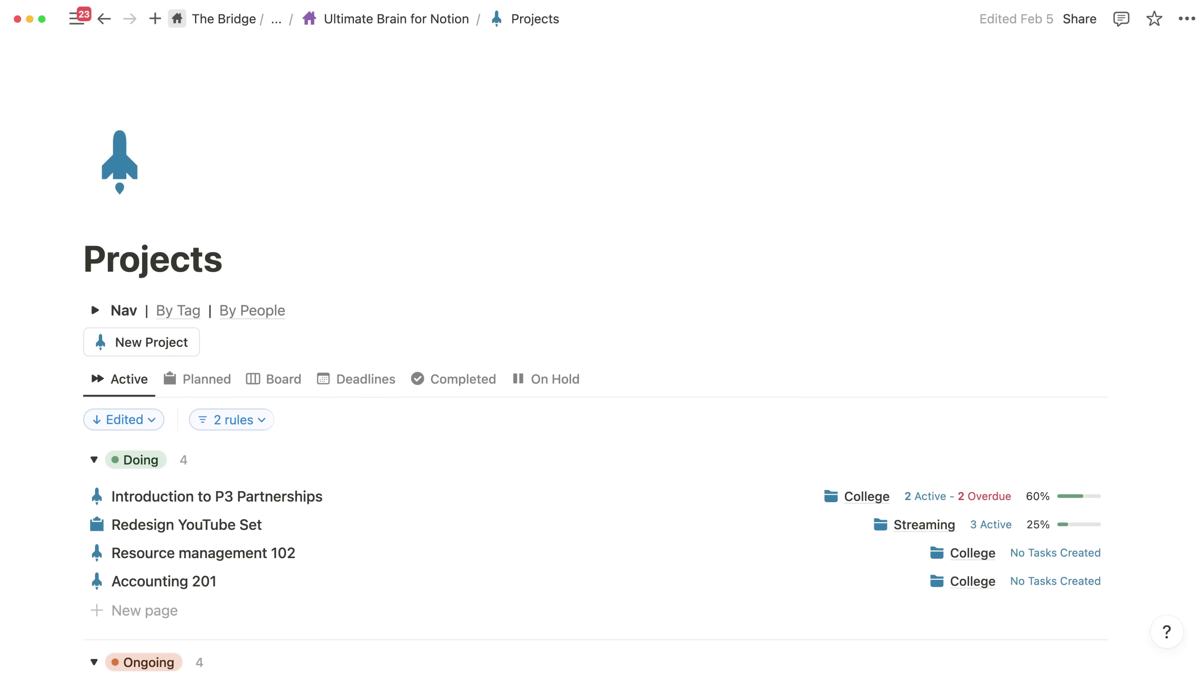
Open the Project template of the Projects database for editing.
scroll(91, 234, down, 2)
click(1101, 310)
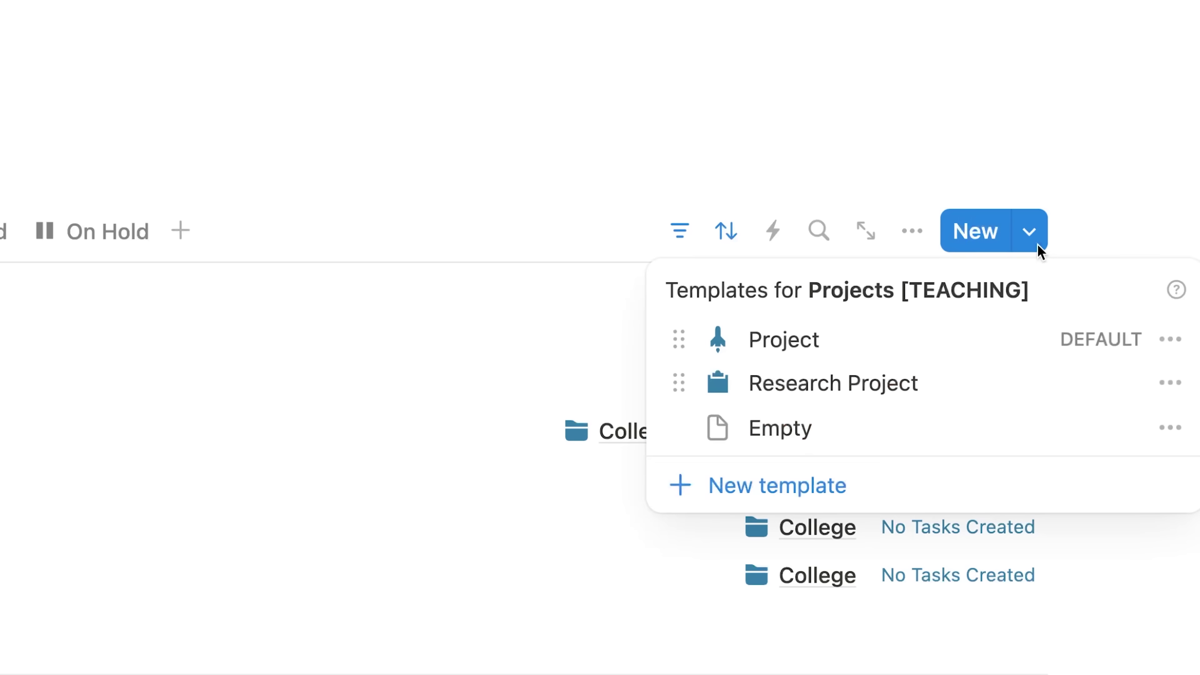
click(1171, 340)
click(1050, 338)
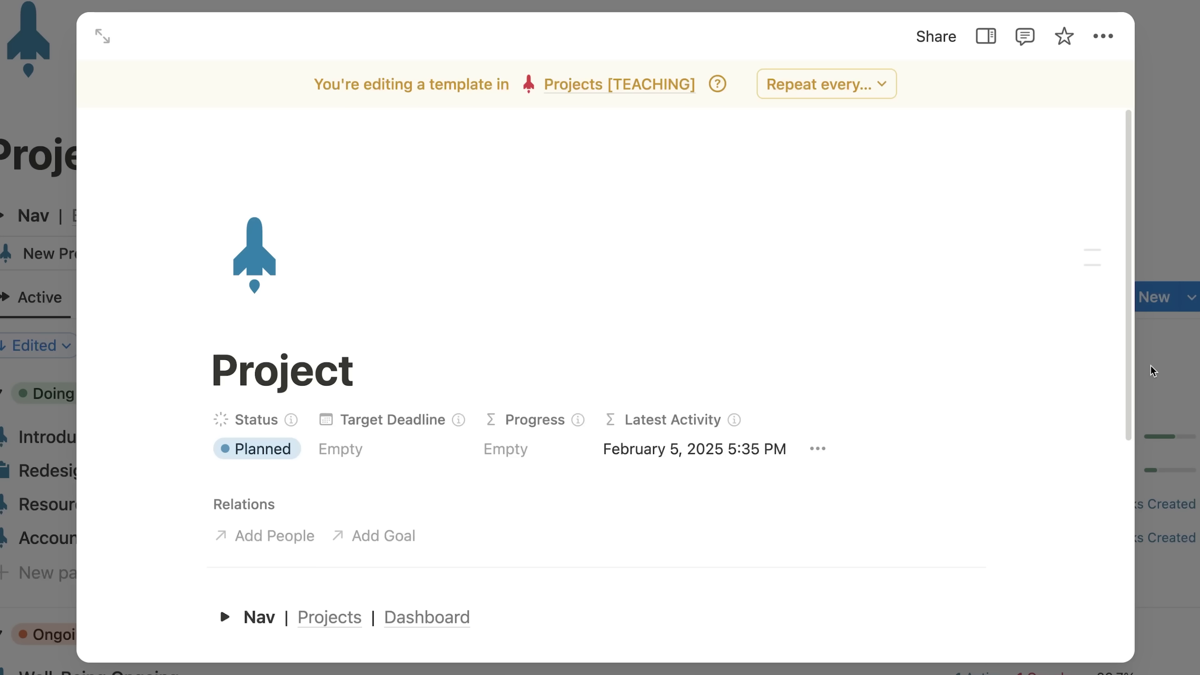
Switch the template's Tasks view to Board, then to Calendar.
drag(1128, 268, 1155, 526)
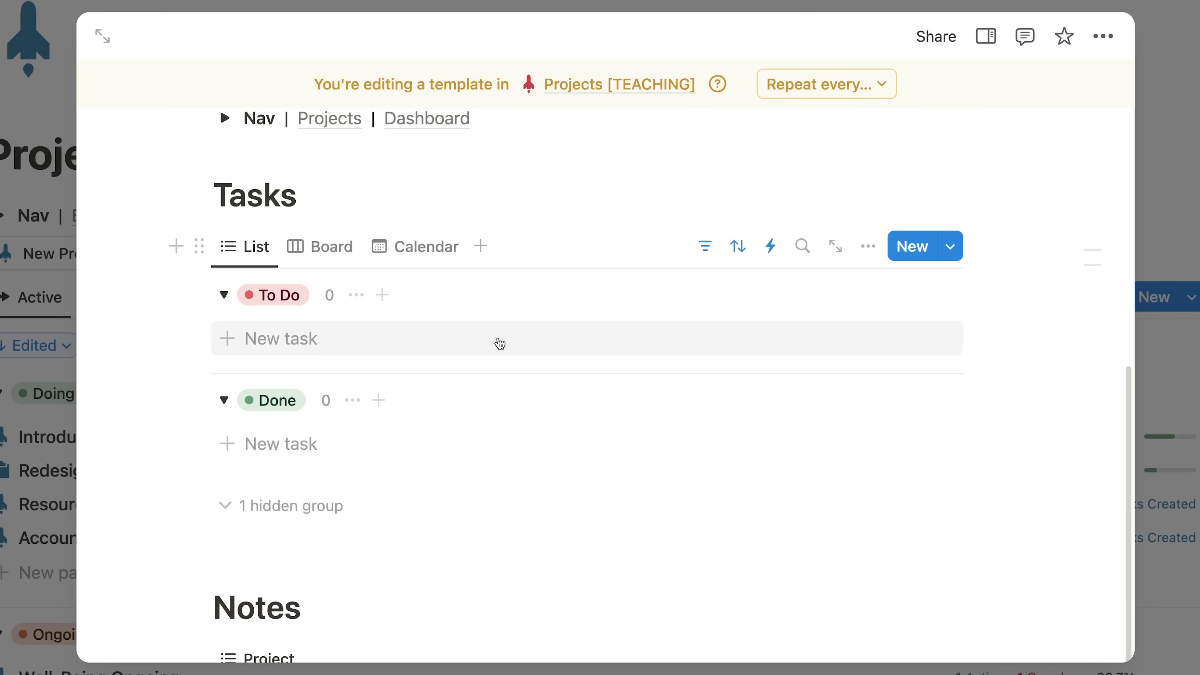
click(333, 247)
click(383, 277)
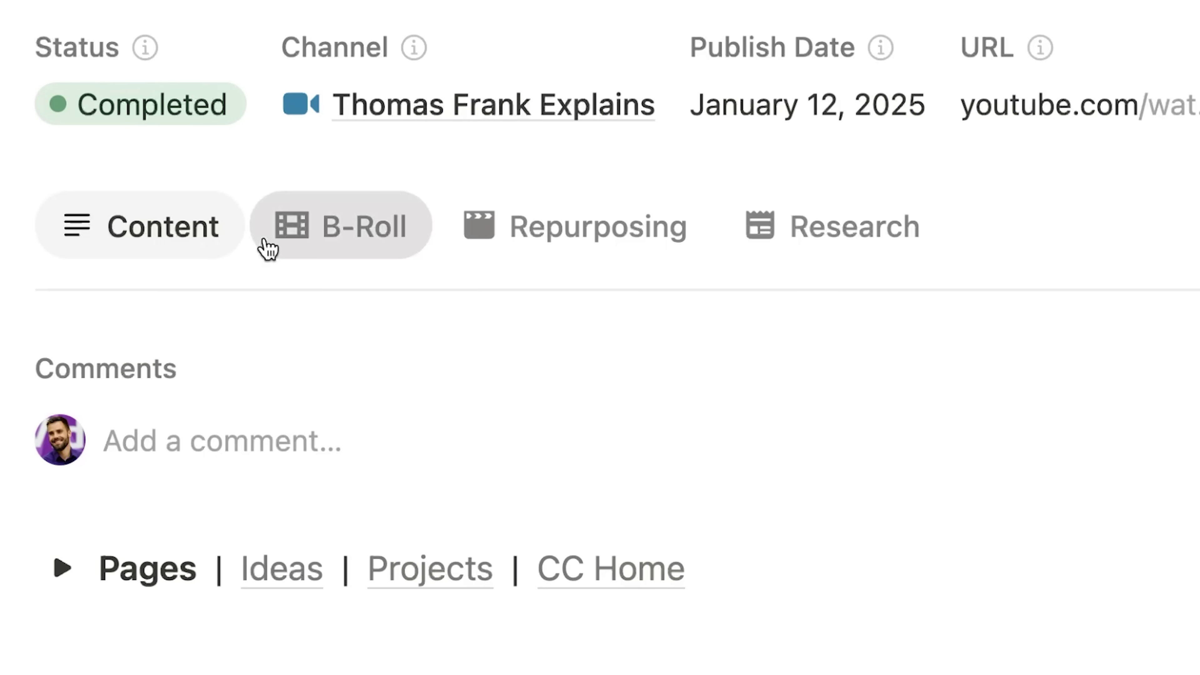
Show the B-Roll table on the finished example video page.
click(269, 249)
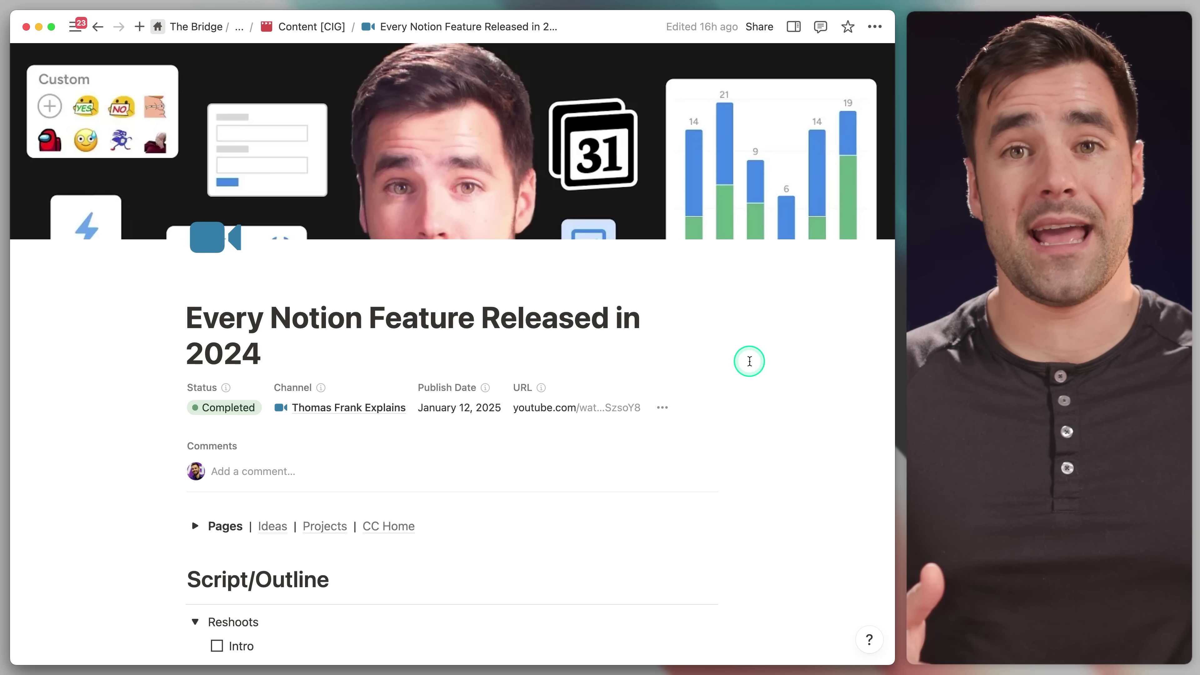
Expand the Pages list of related pages on the content page.
click(755, 354)
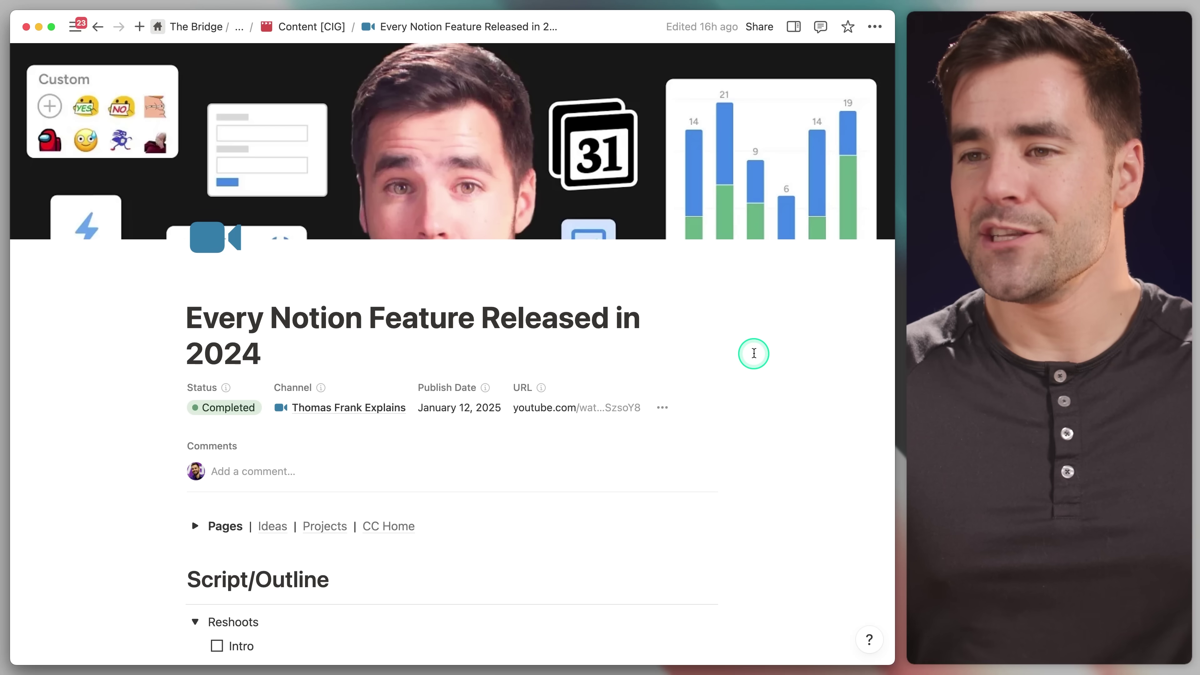
scroll(756, 353, down, 2)
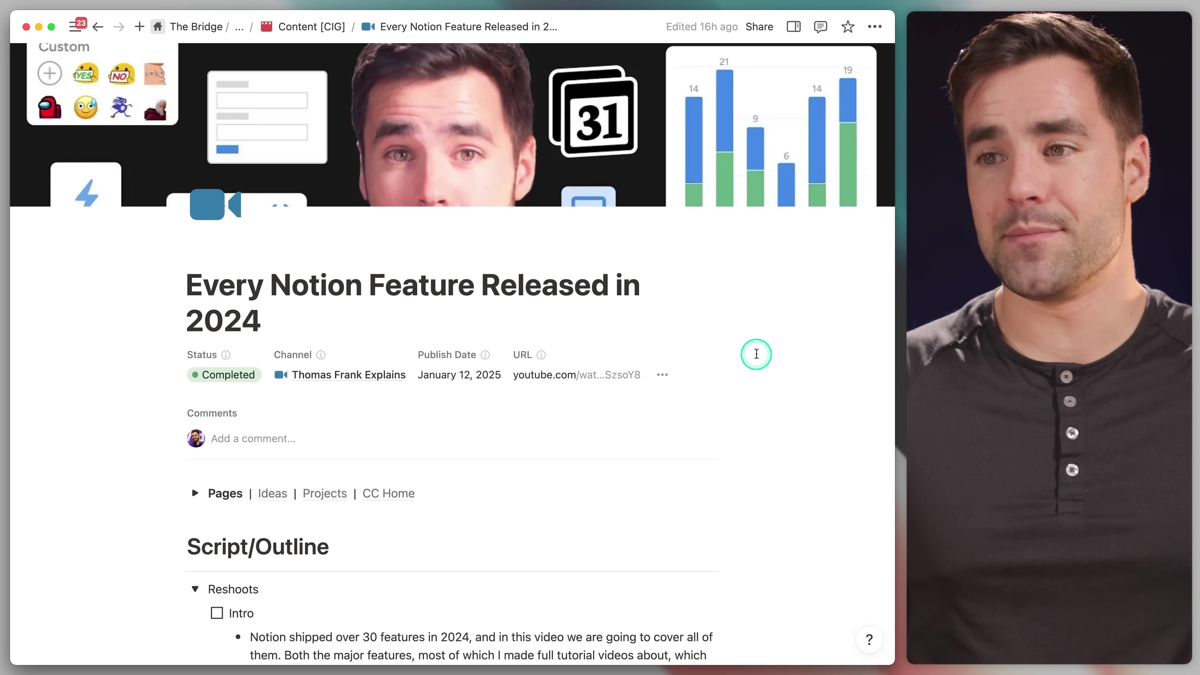
scroll(756, 353, down, 5)
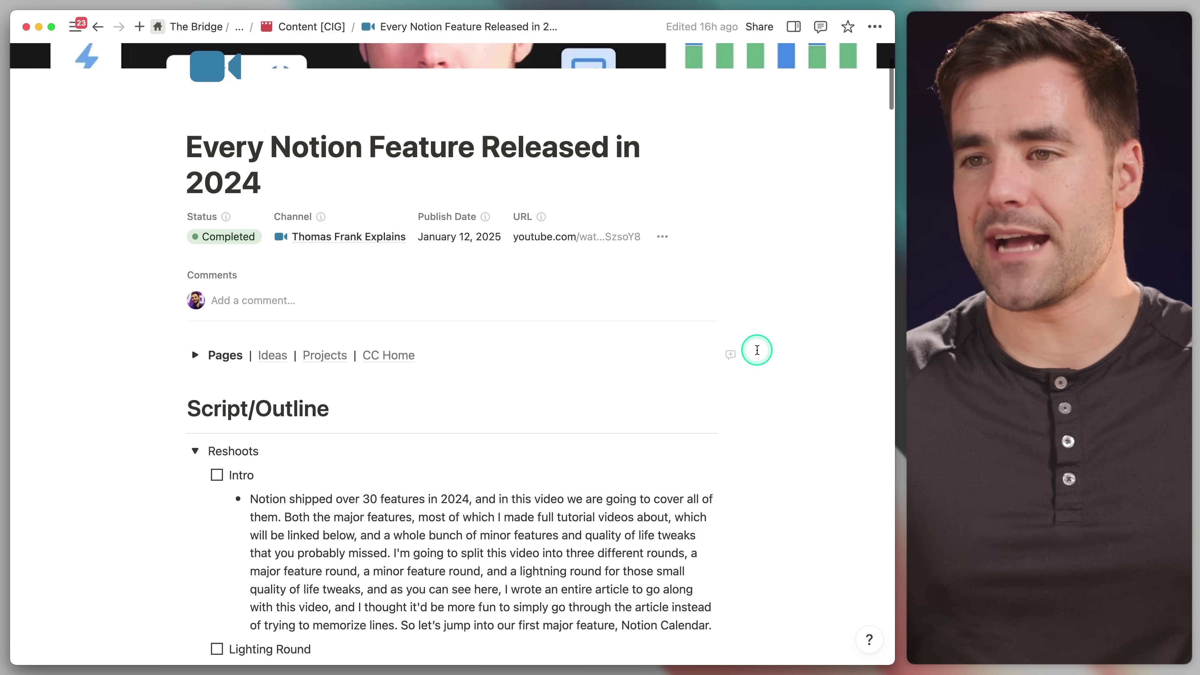
click(198, 357)
Open the B-Roll database page and look over its 169 timecoded shots.
click(688, 376)
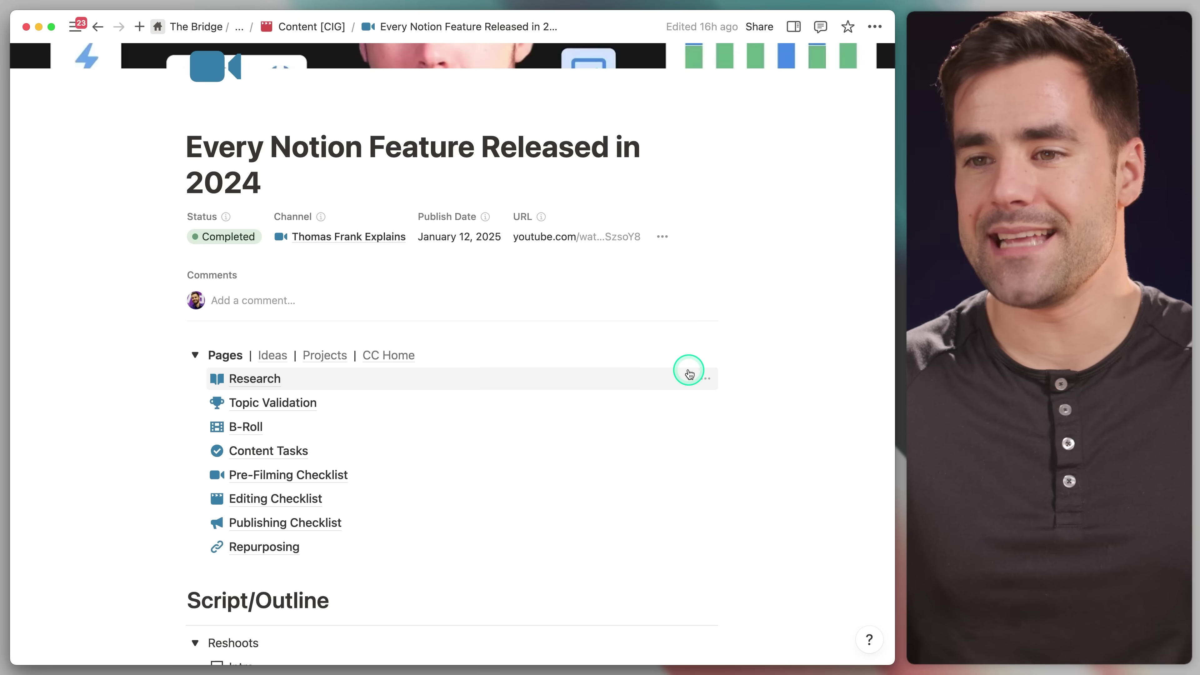
scroll(690, 374, down, 5)
click(458, 325)
mouse_move(254, 292)
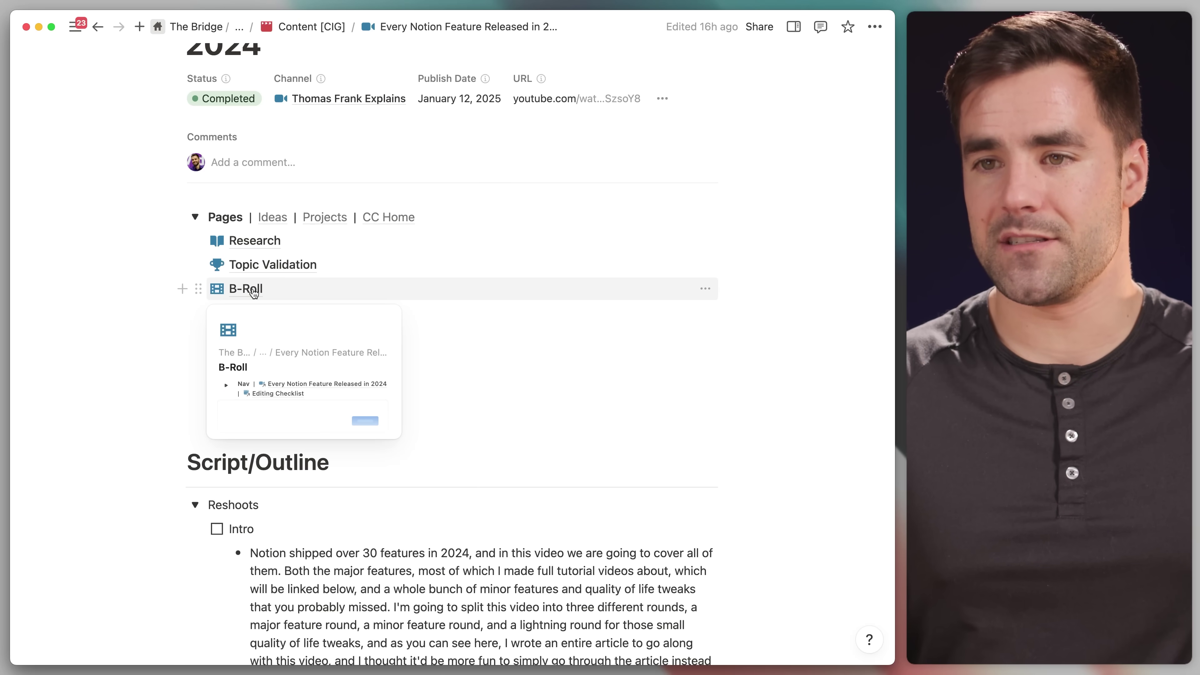
click(254, 291)
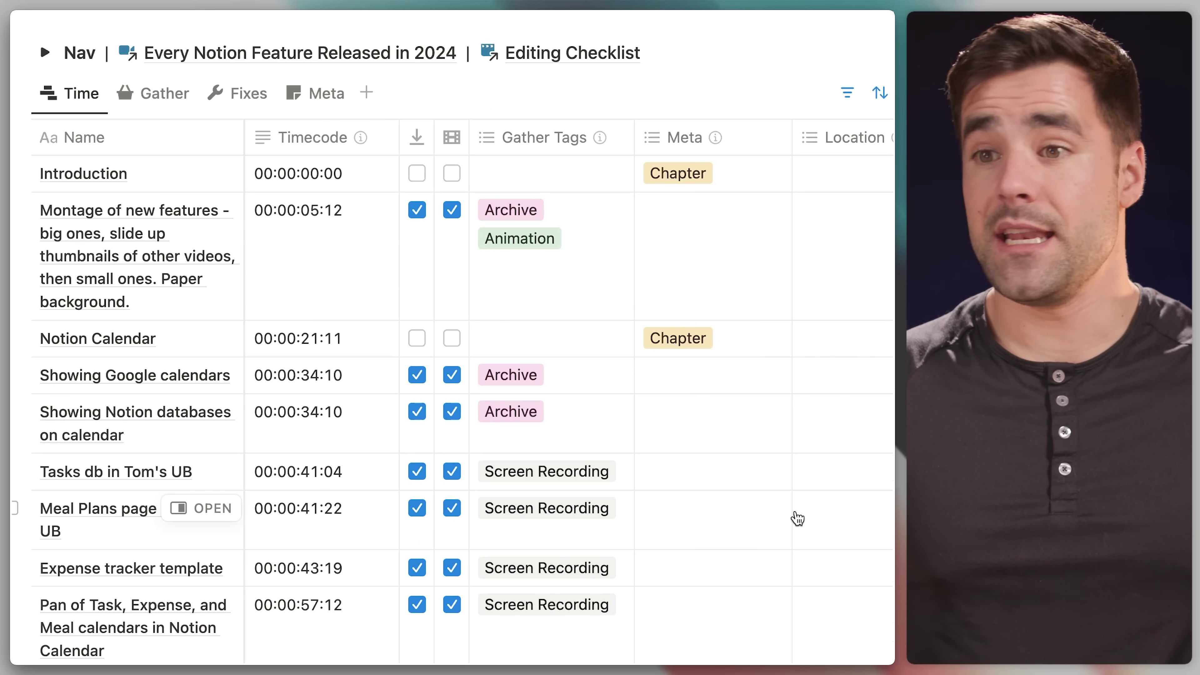
scroll(867, 529, down, 2)
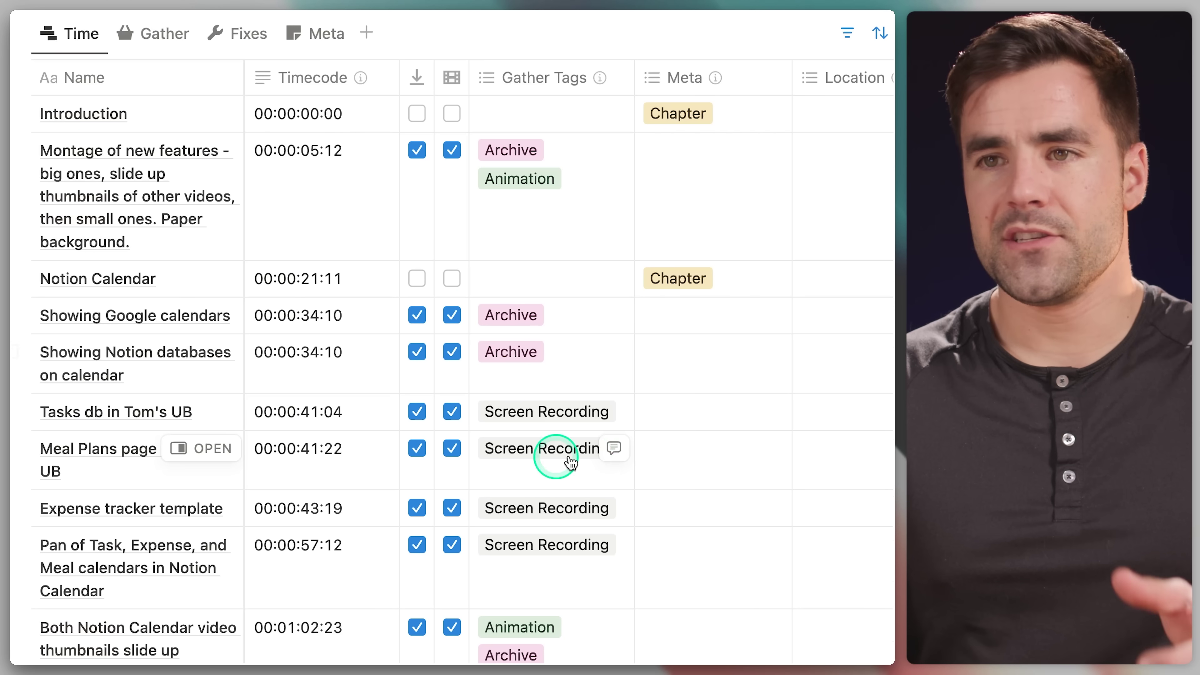
scroll(575, 374, up, 1)
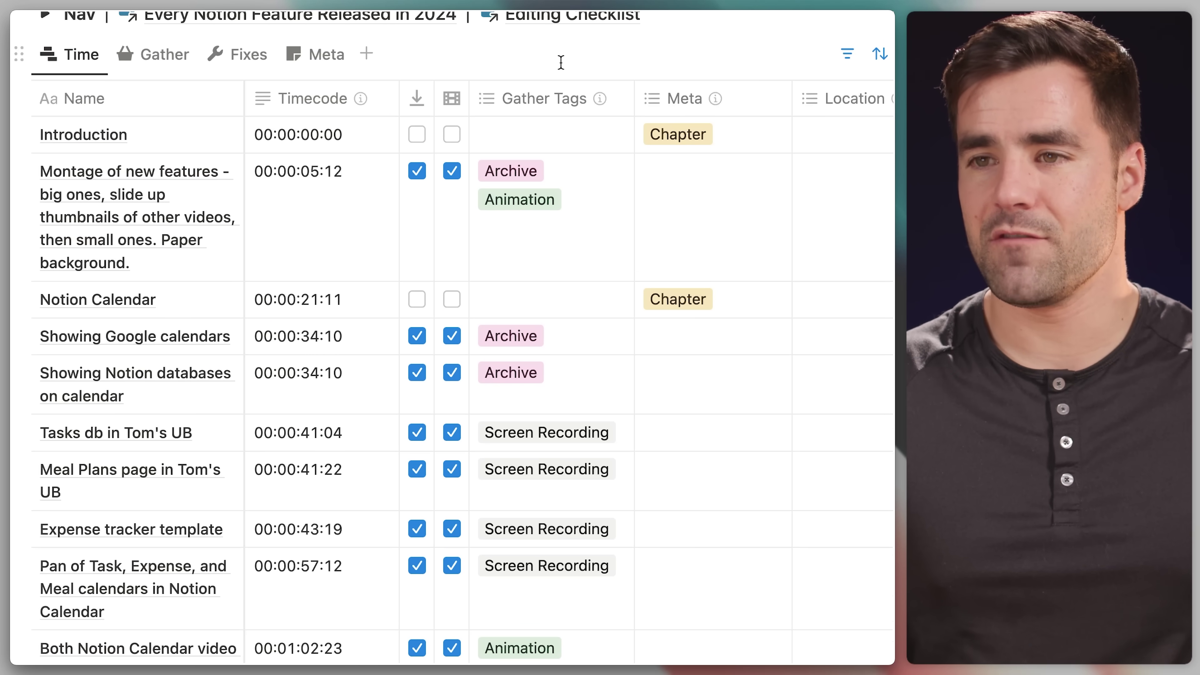
scroll(662, 343, up, 5)
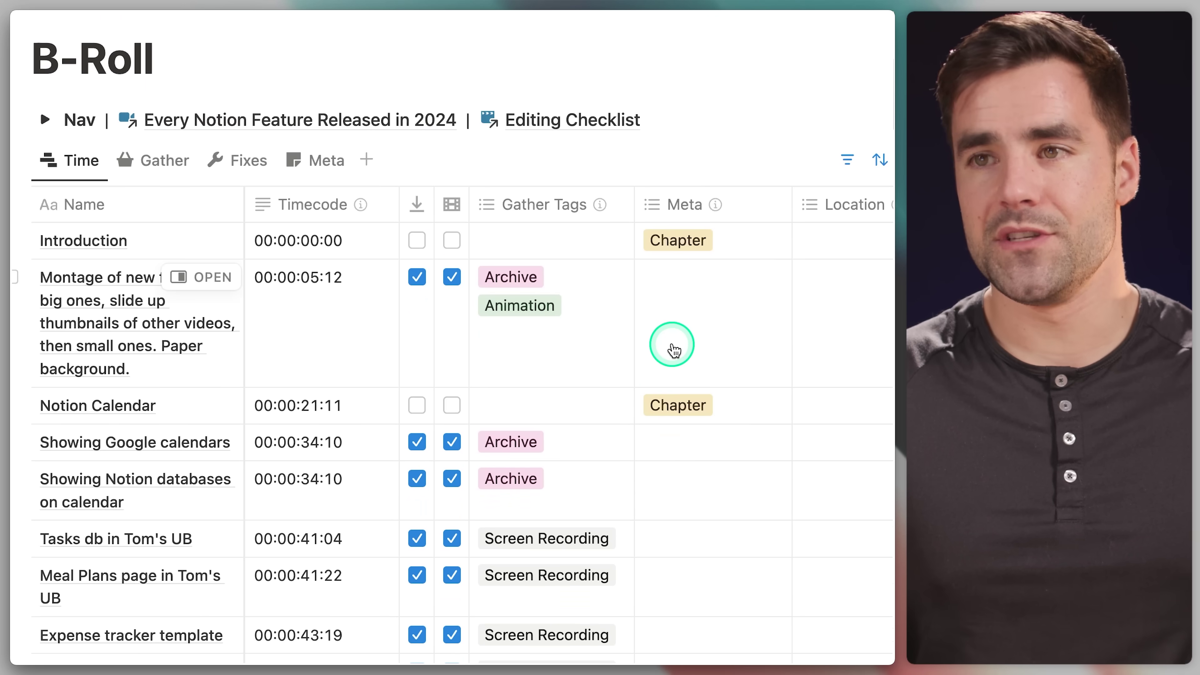
scroll(674, 350, up, 5)
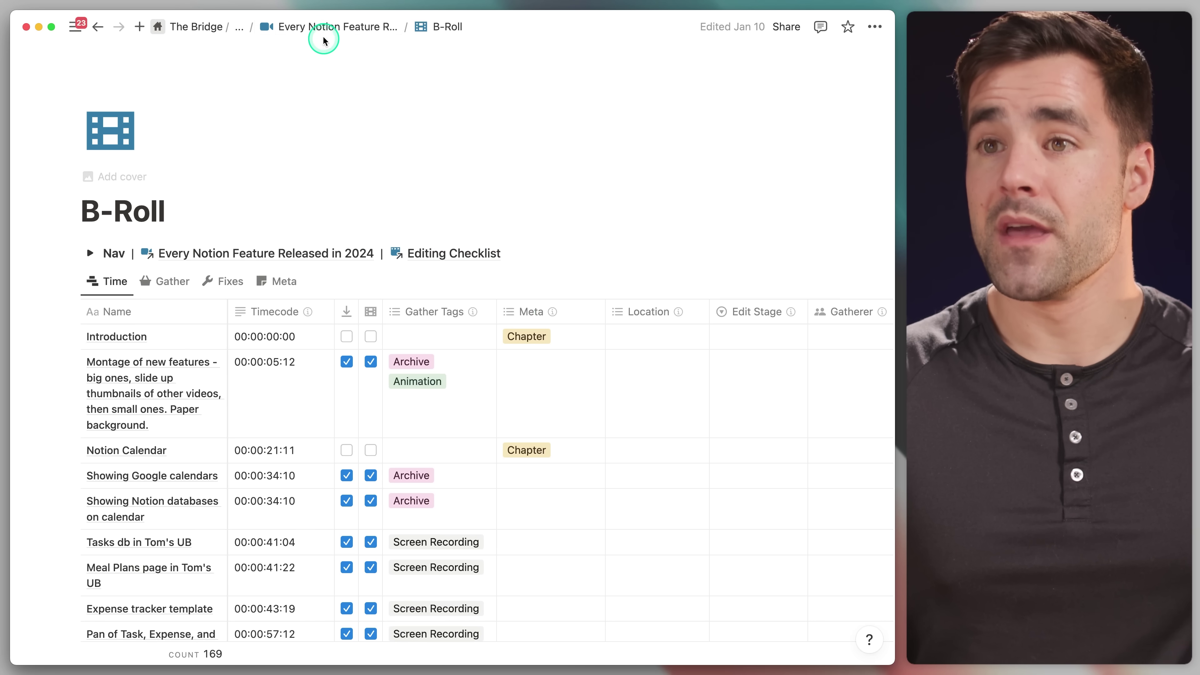
Return to the 2024 feature content page and open Customize layout with the Heading block selected.
click(322, 28)
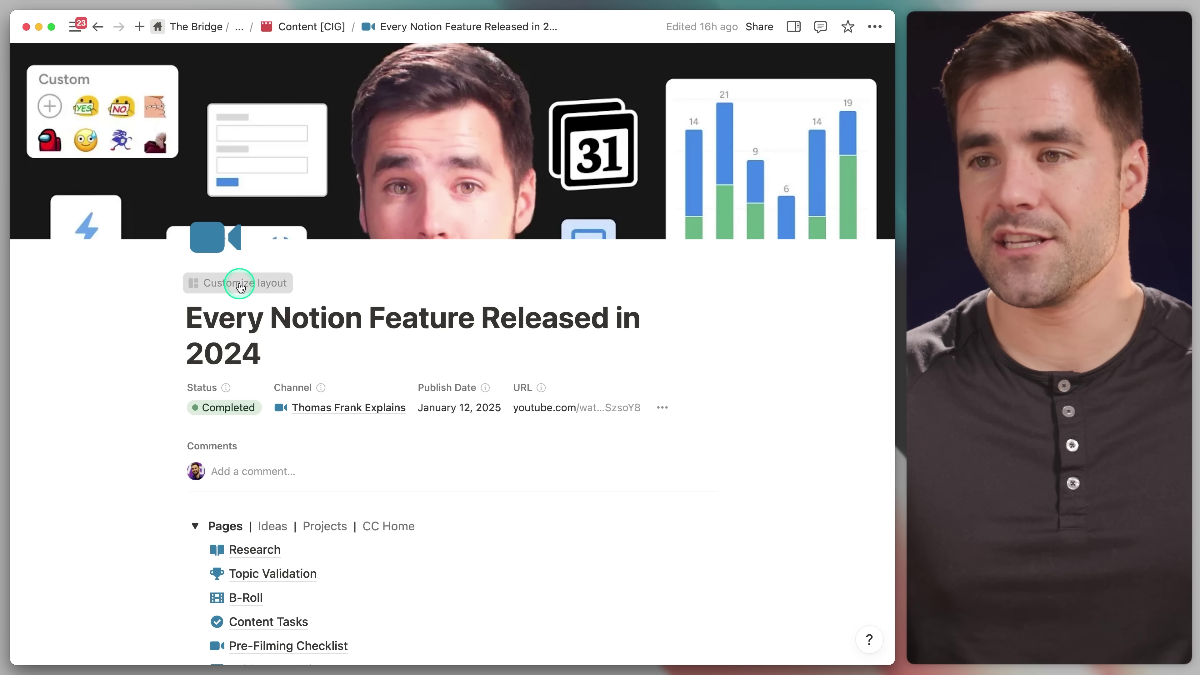
click(240, 284)
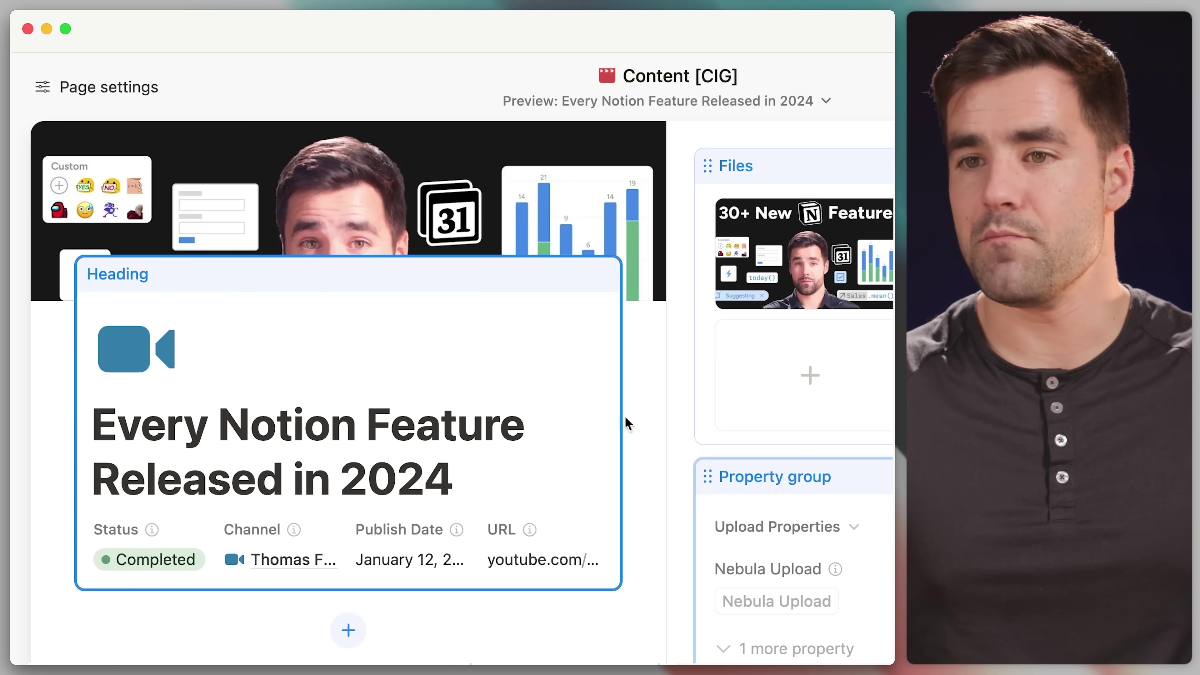
click(361, 287)
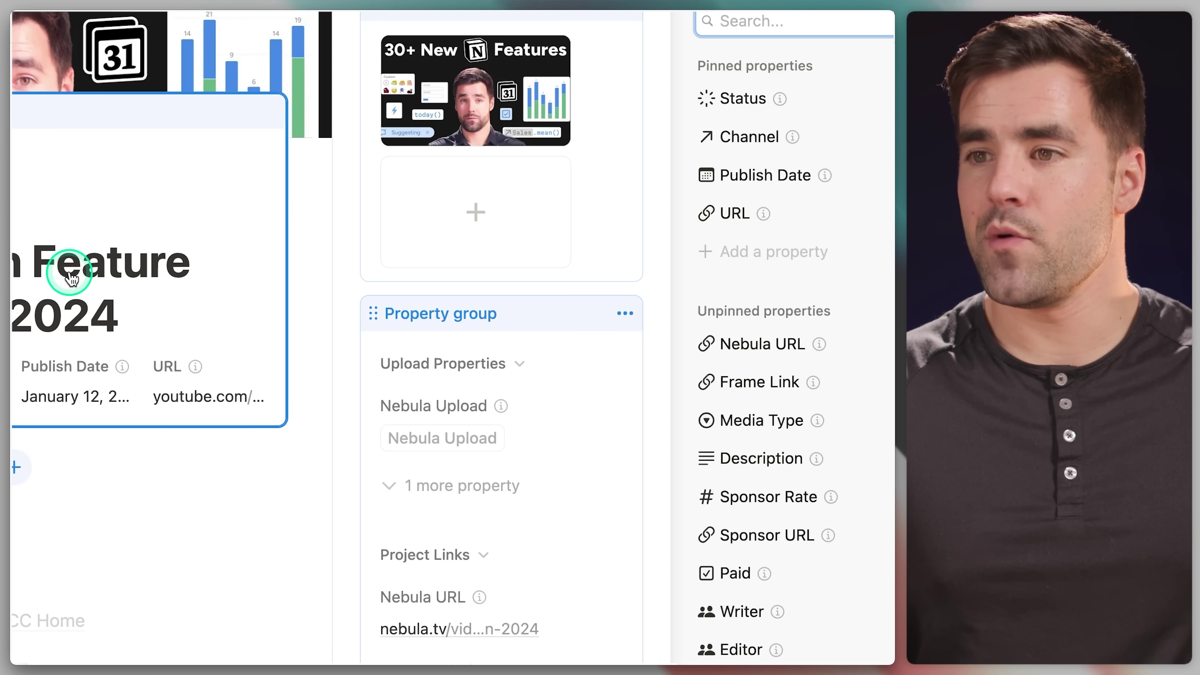
scroll(880, 588, down, 3)
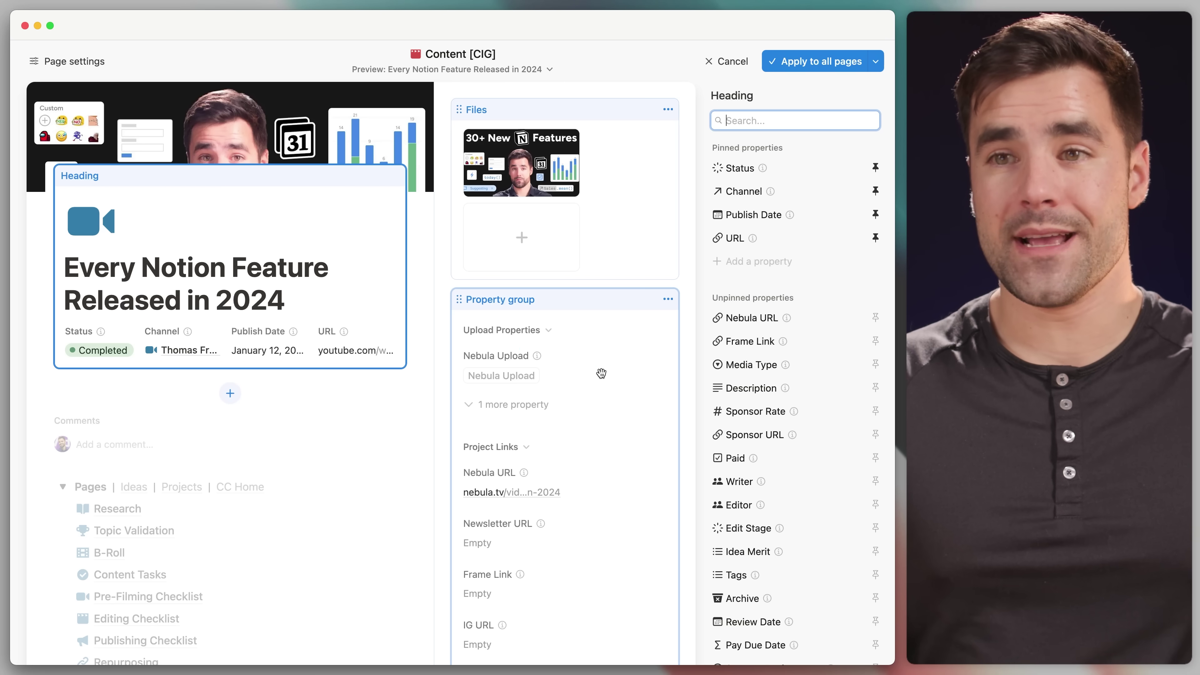
Set the Content [CIG] page layout to the Tabbed structure, creating a Content tab.
click(528, 328)
click(445, 317)
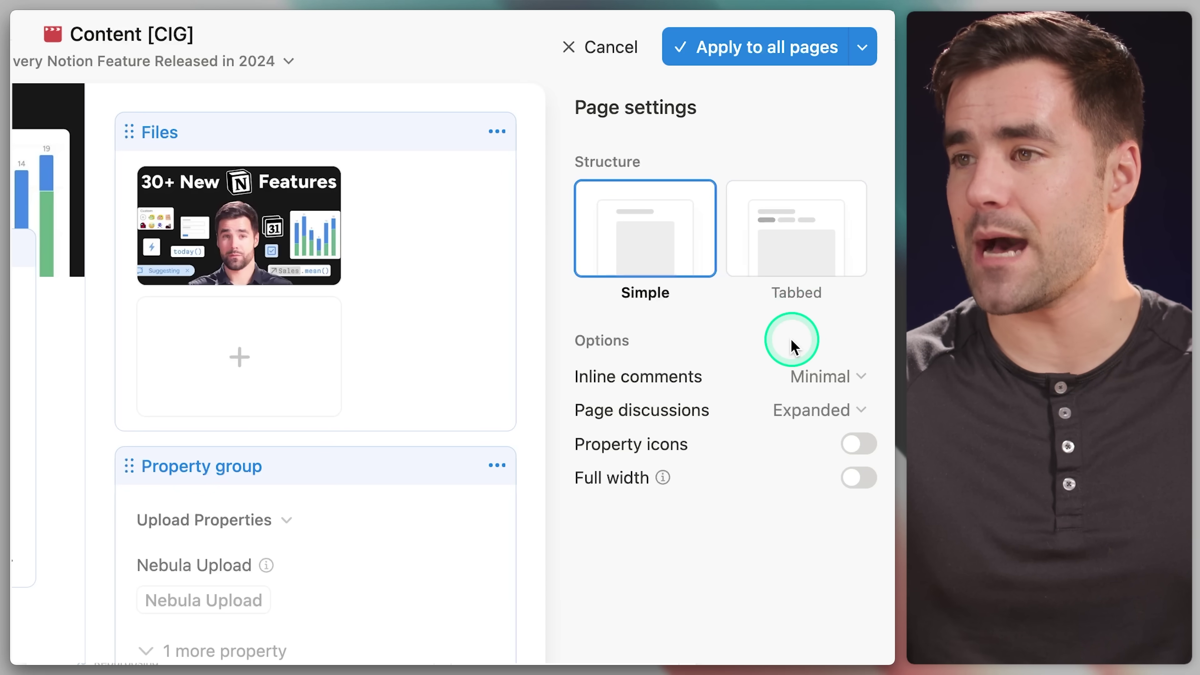
click(773, 239)
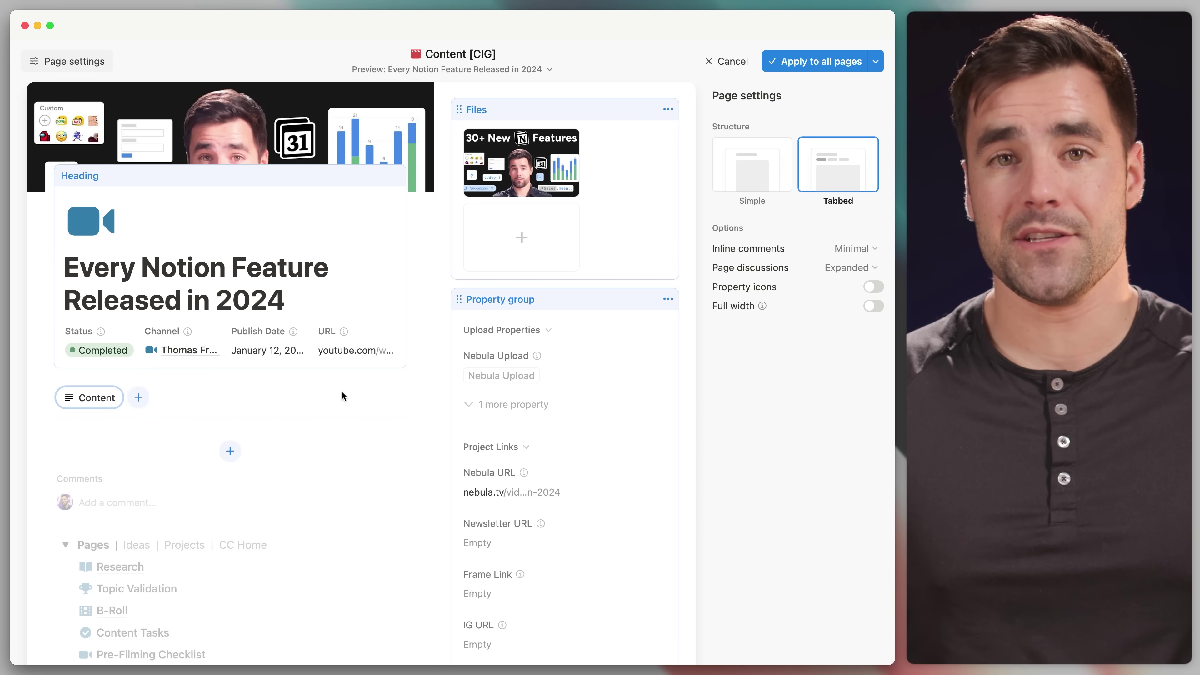
scroll(342, 397, down, 5)
click(343, 354)
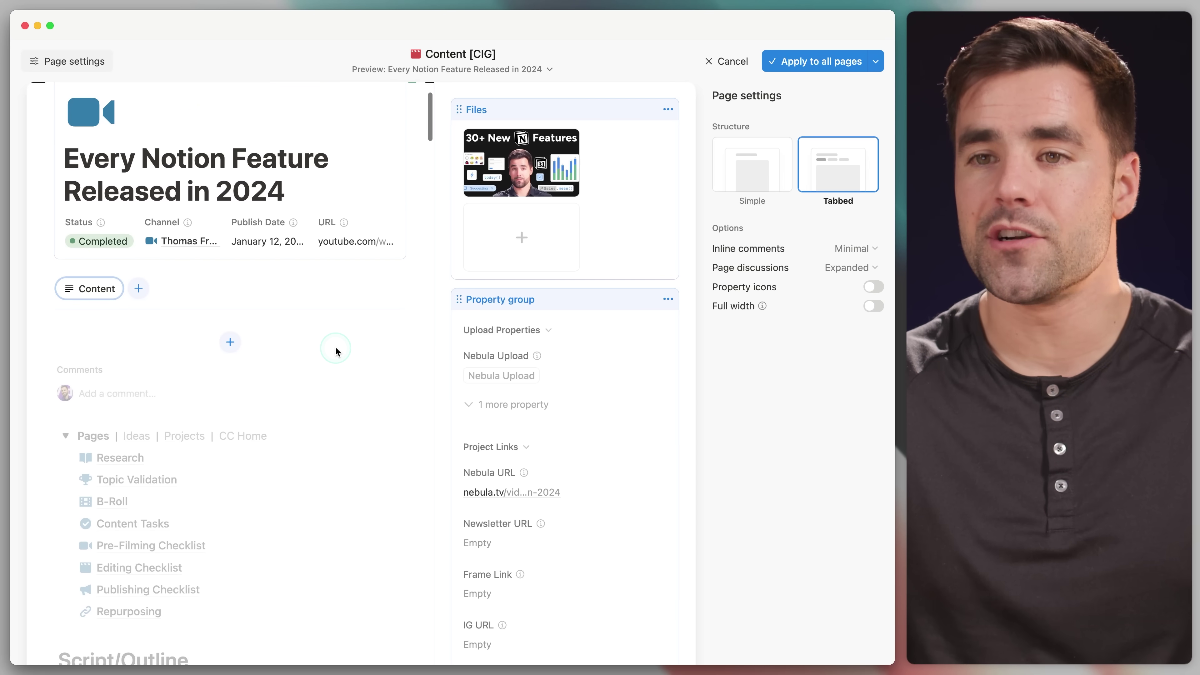
scroll(342, 354, down, 3)
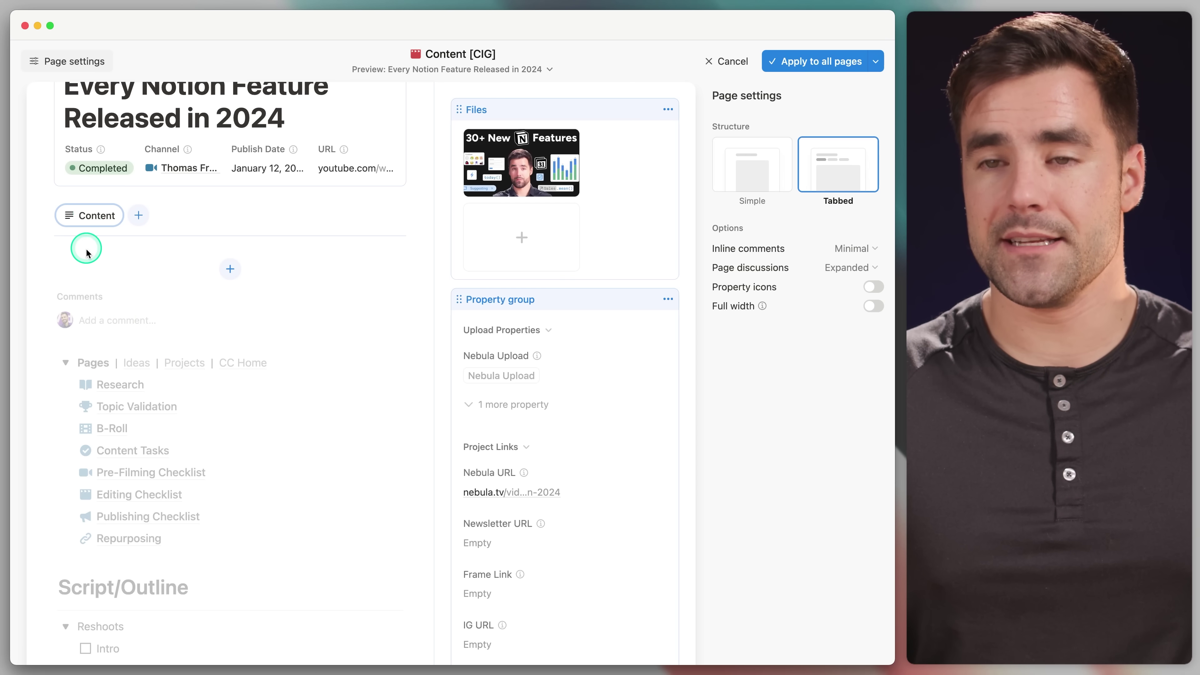
scroll(153, 411, down, 10)
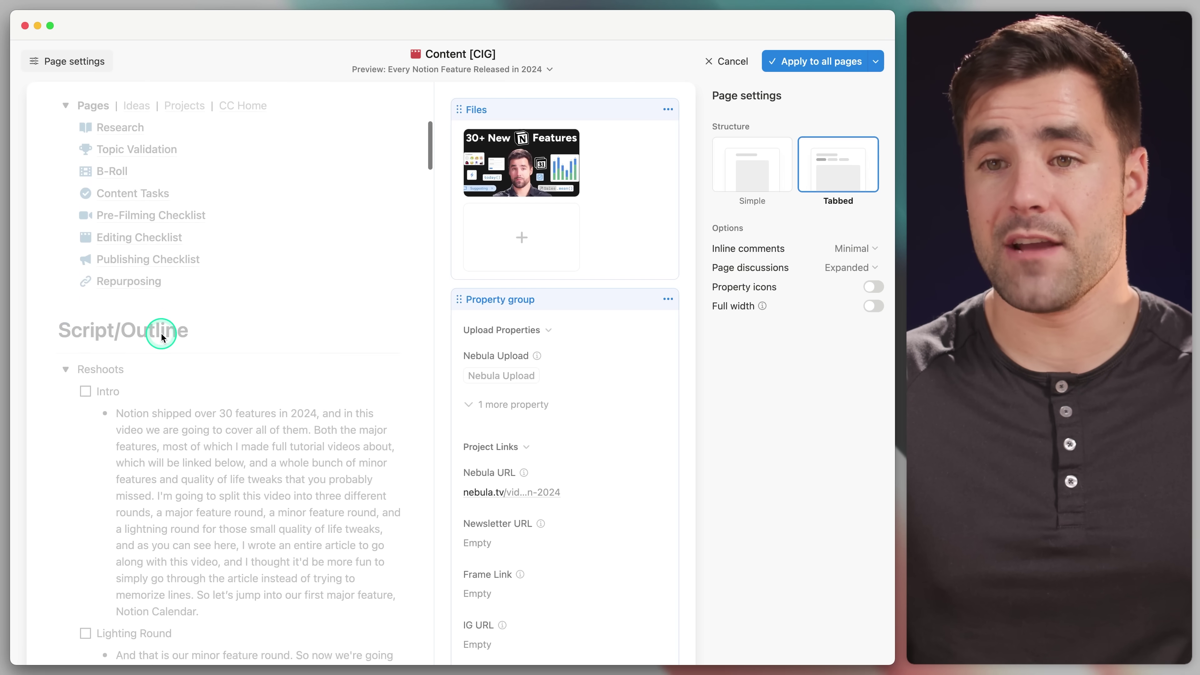
scroll(161, 332, up, 20)
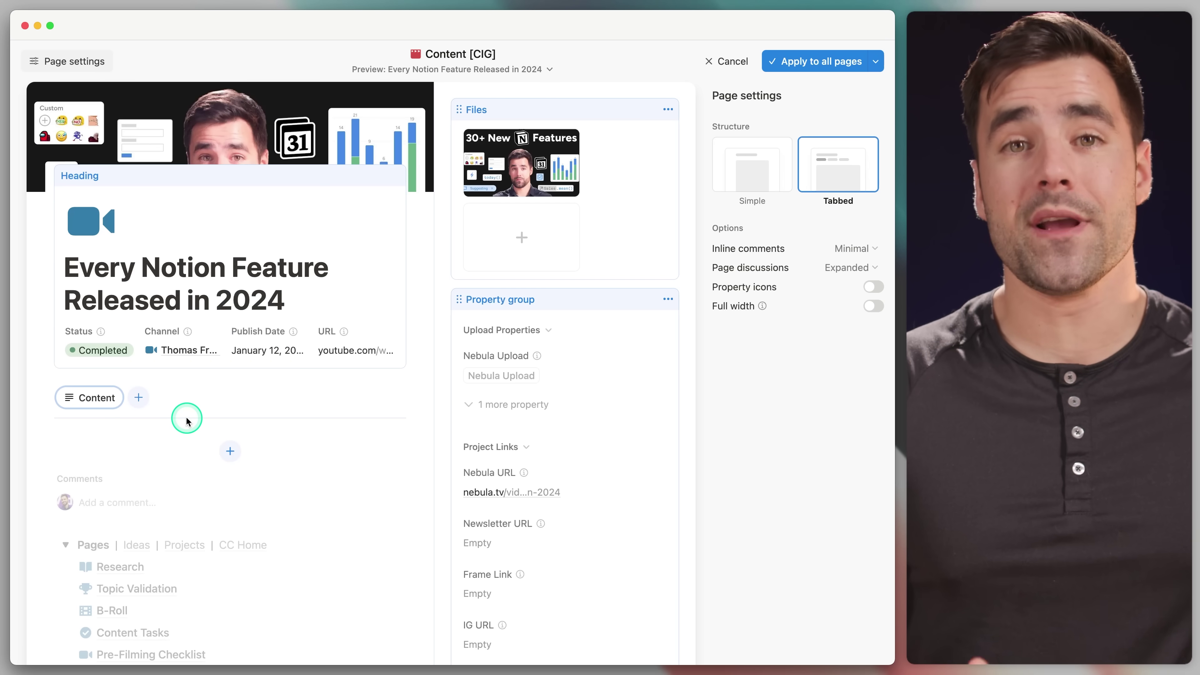
scroll(180, 416, down, 1)
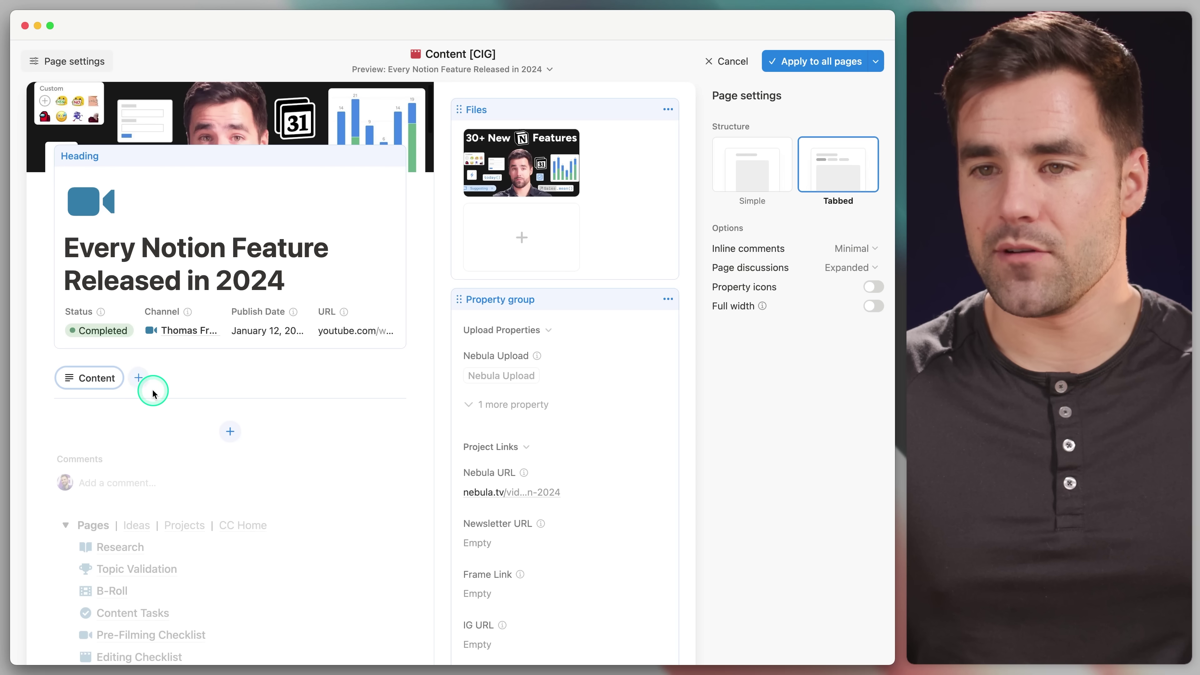
Add a B-Roll tab beside Content showing the related B-Roll [CIG] database.
click(140, 380)
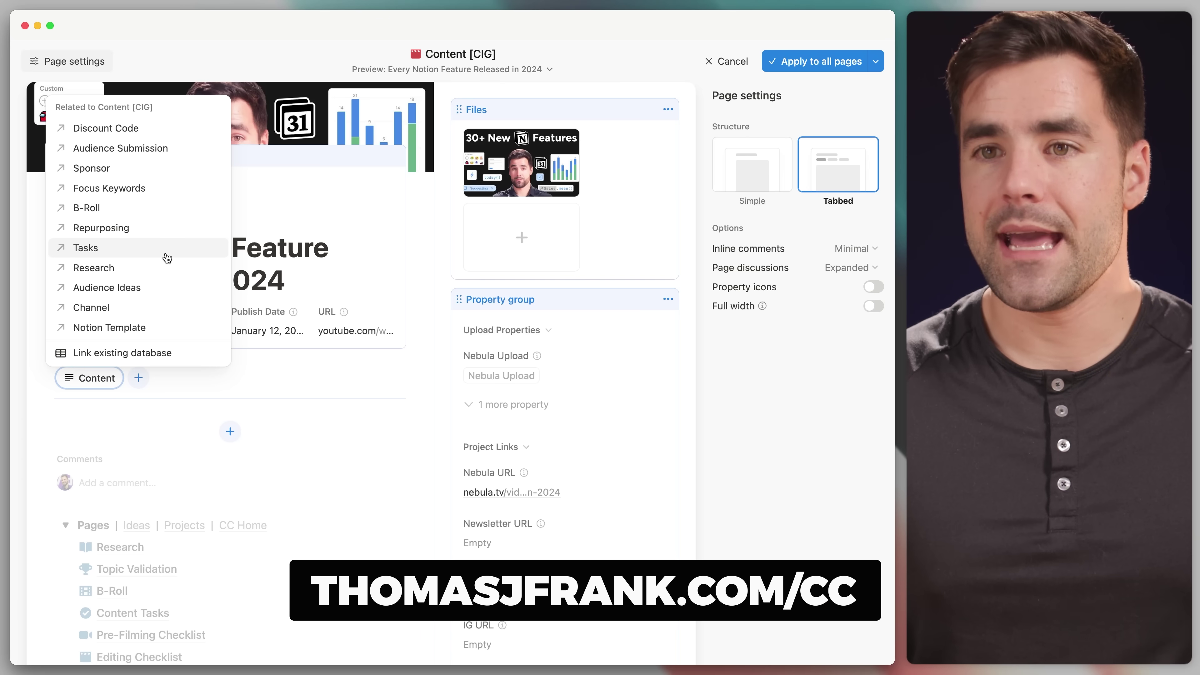
click(147, 207)
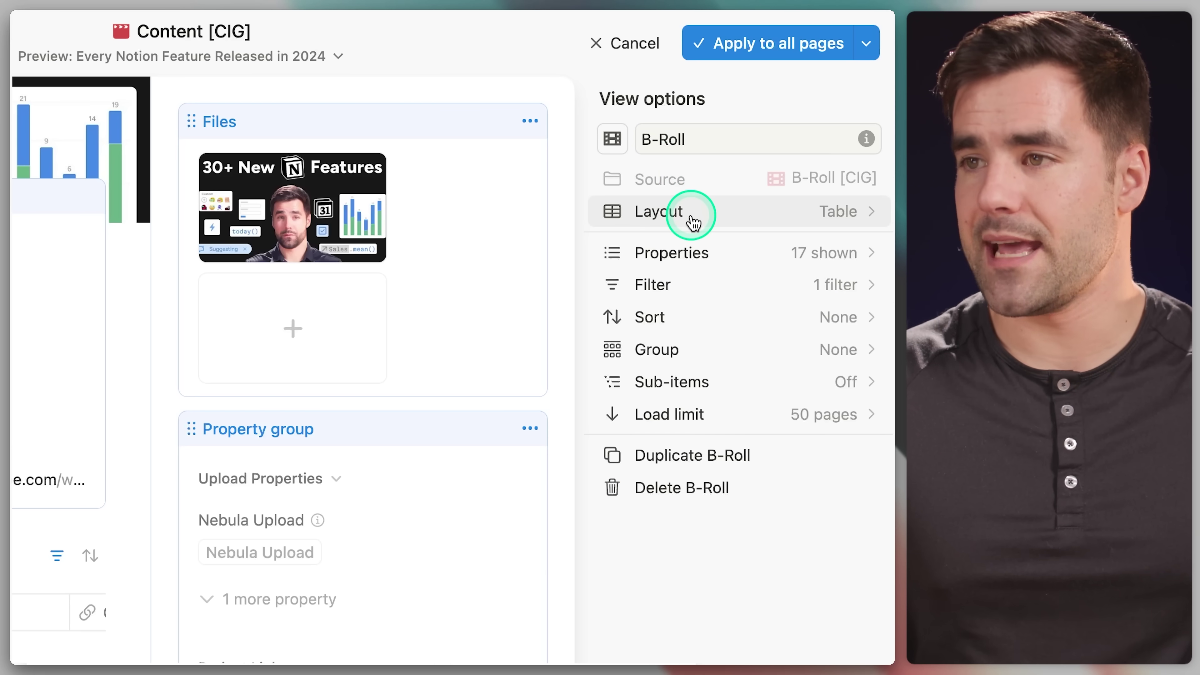
Keep the B-Roll view as a table and turn on Wrap all columns.
click(741, 211)
click(707, 166)
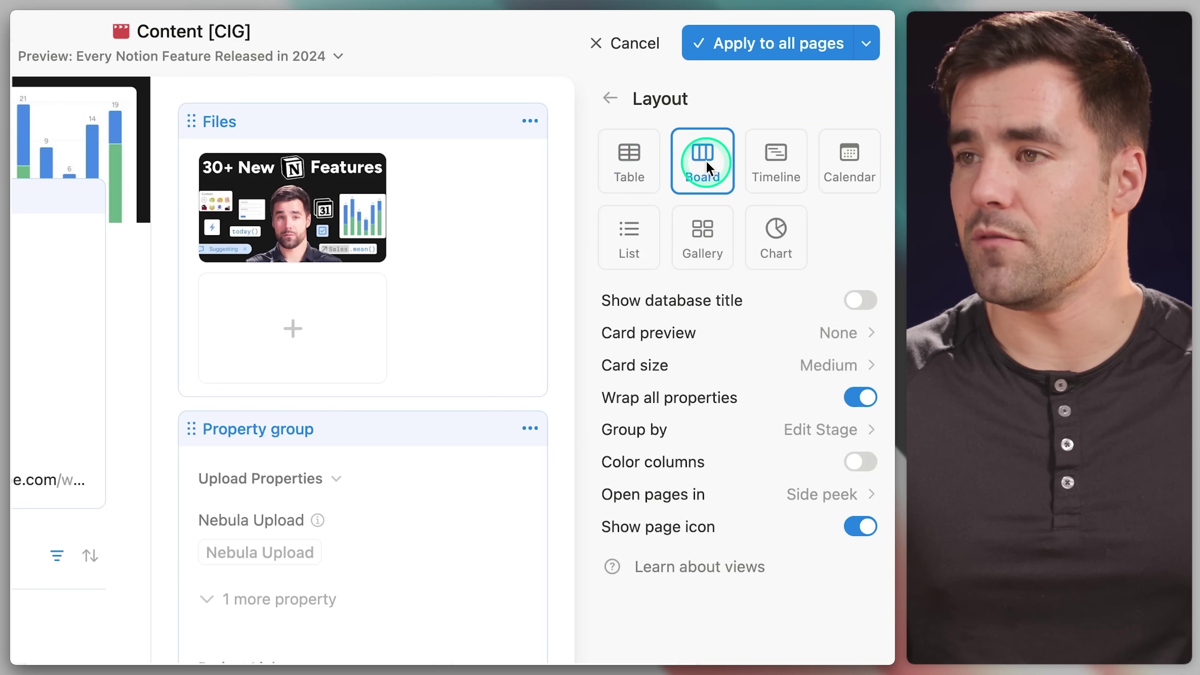
click(633, 236)
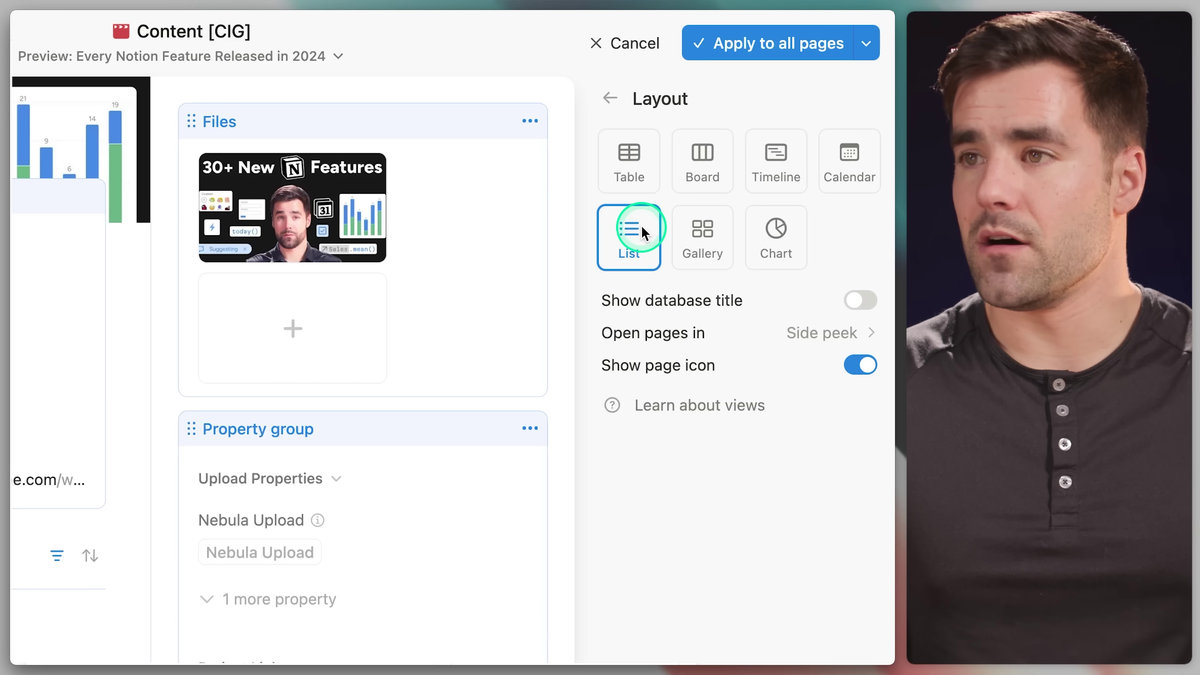
click(622, 160)
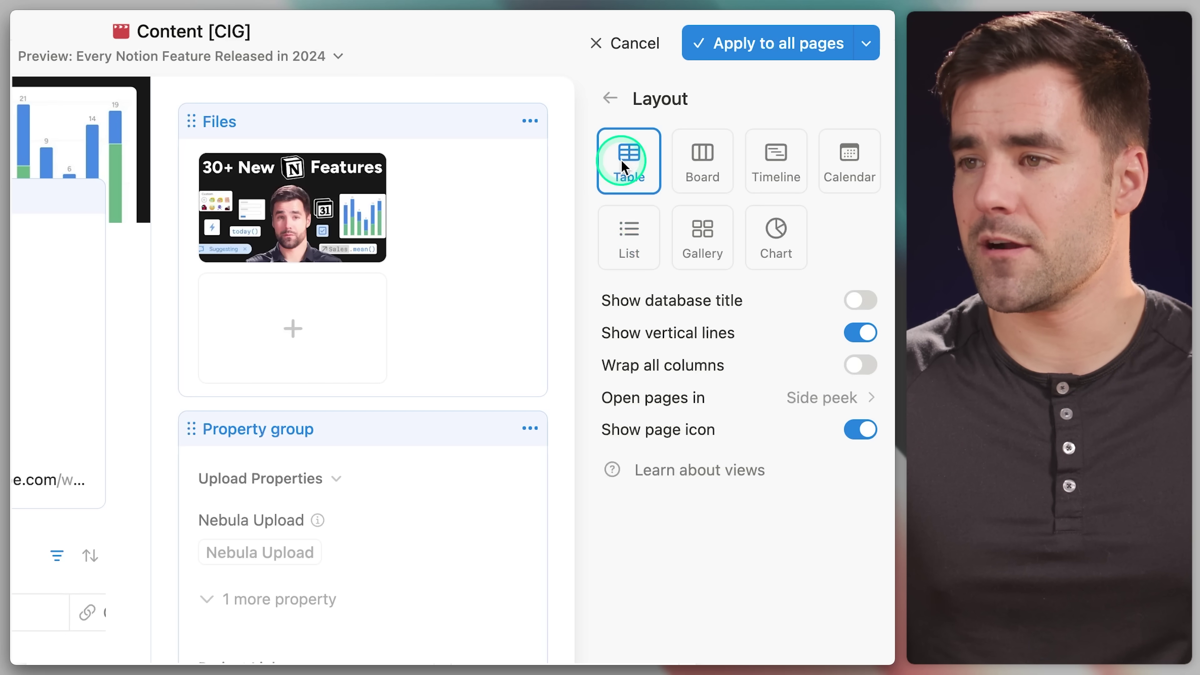
click(868, 366)
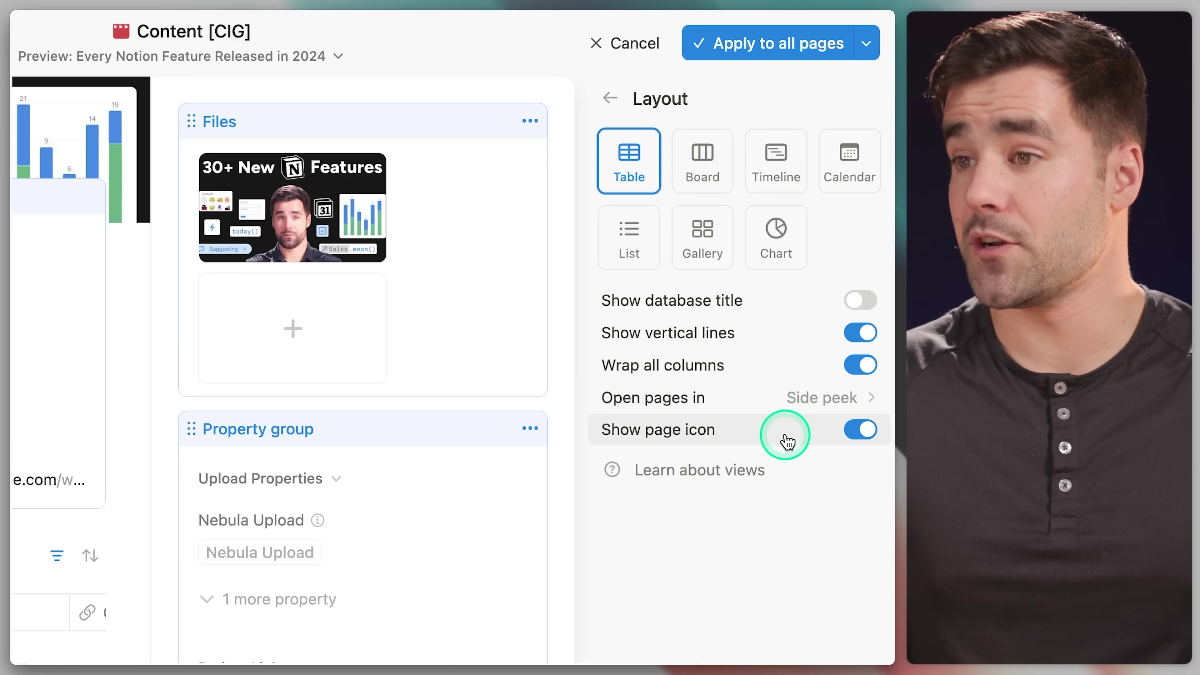
click(609, 97)
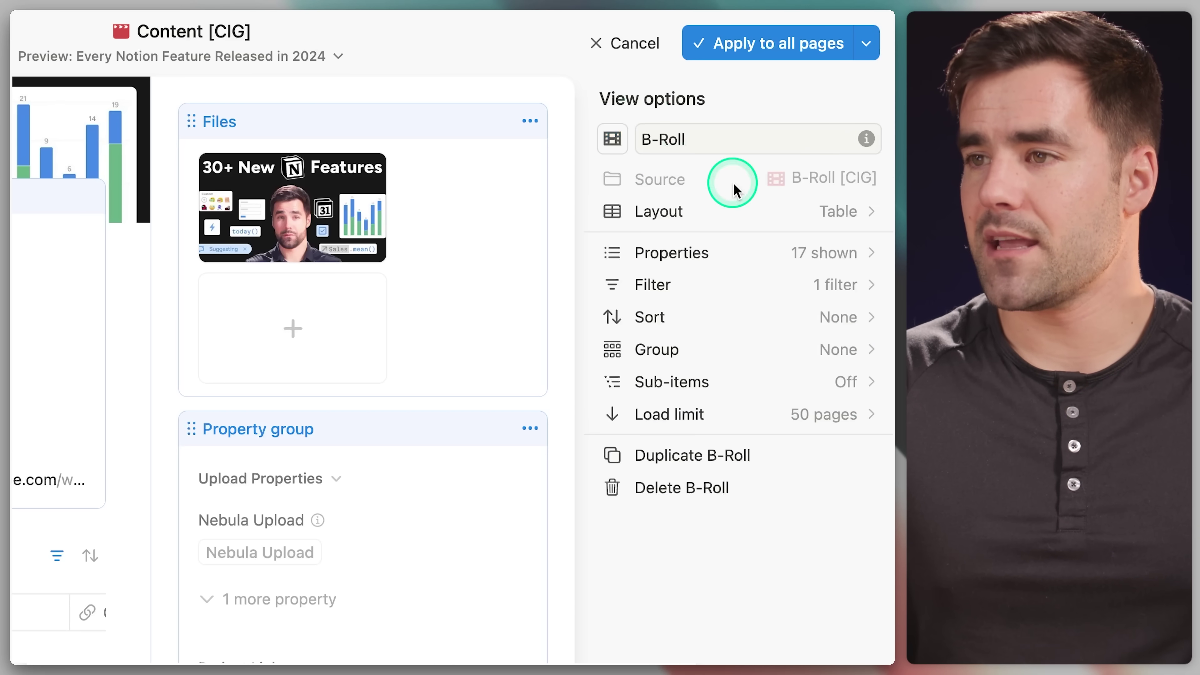
Open the table's property list and the B-Roll database in a new tab to compare column order.
click(755, 263)
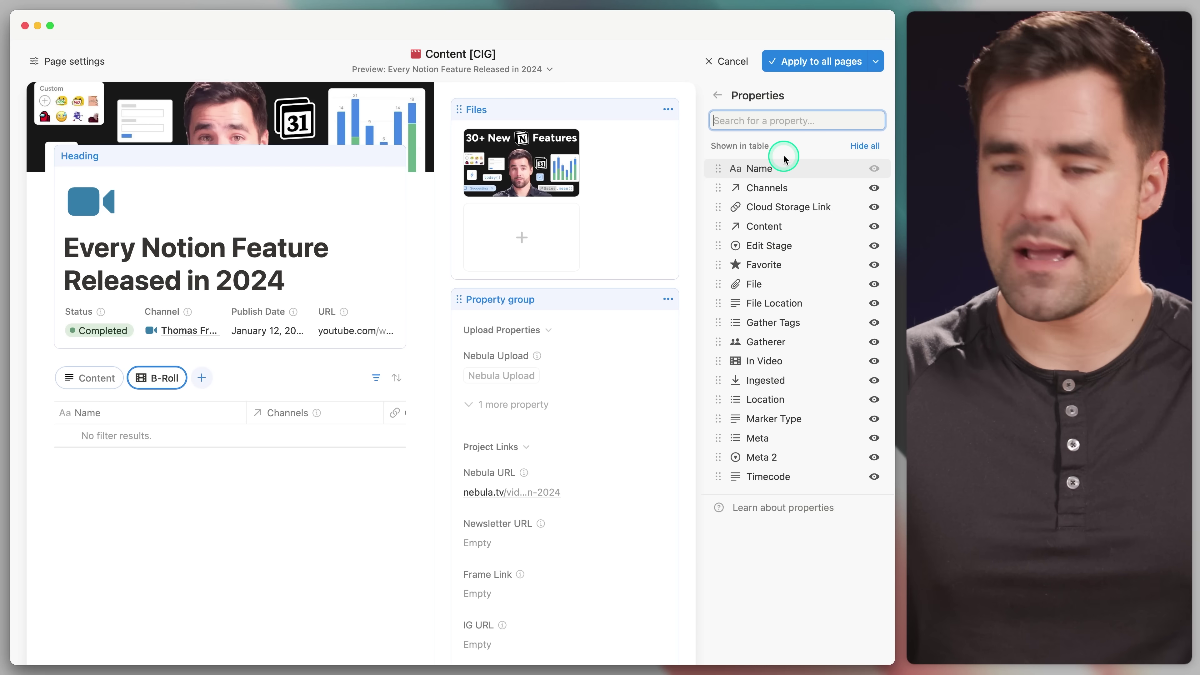
key(super+t)
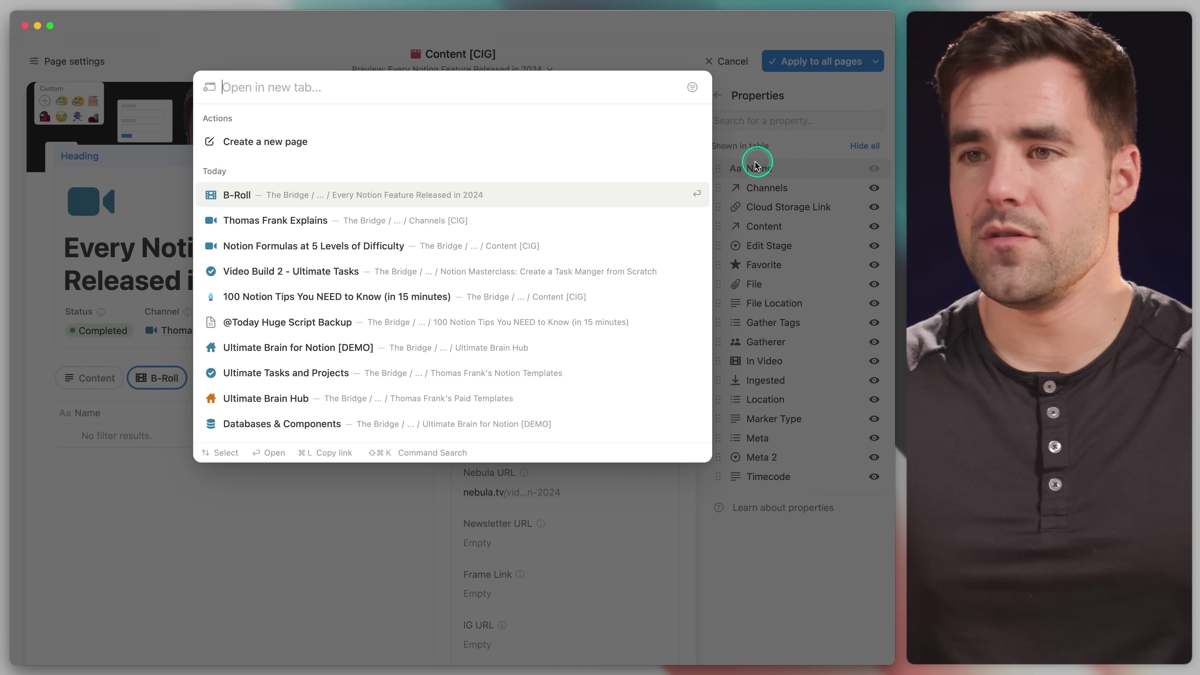
click(412, 204)
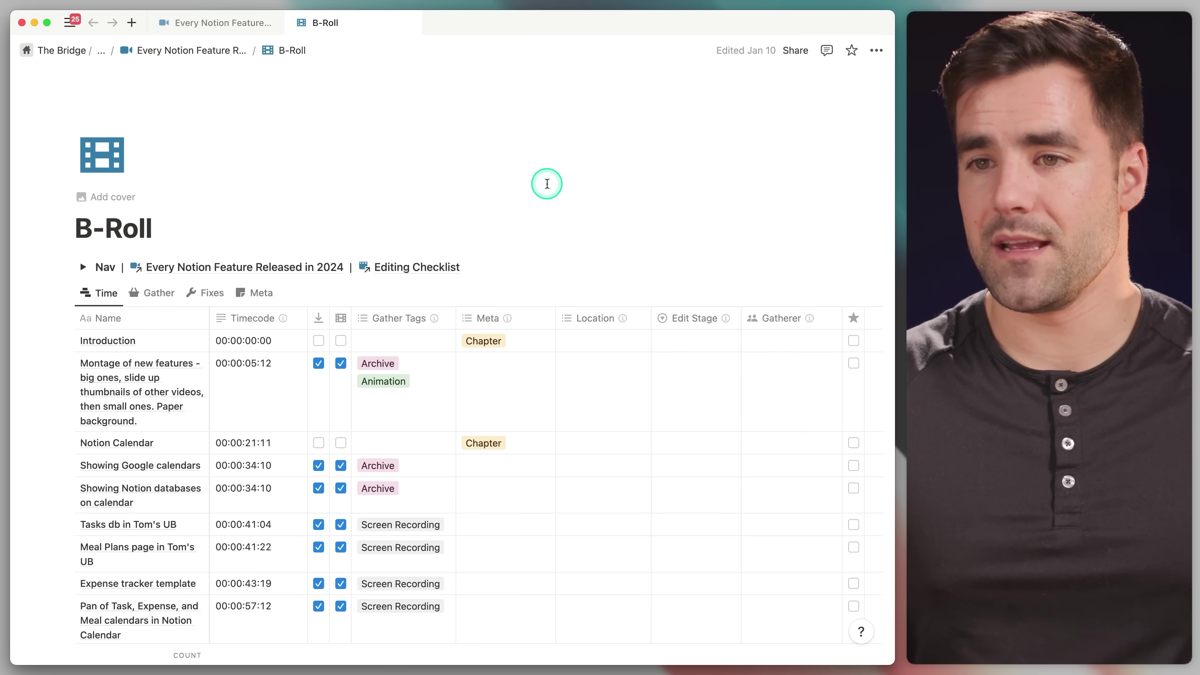
scroll(547, 187, down, 5)
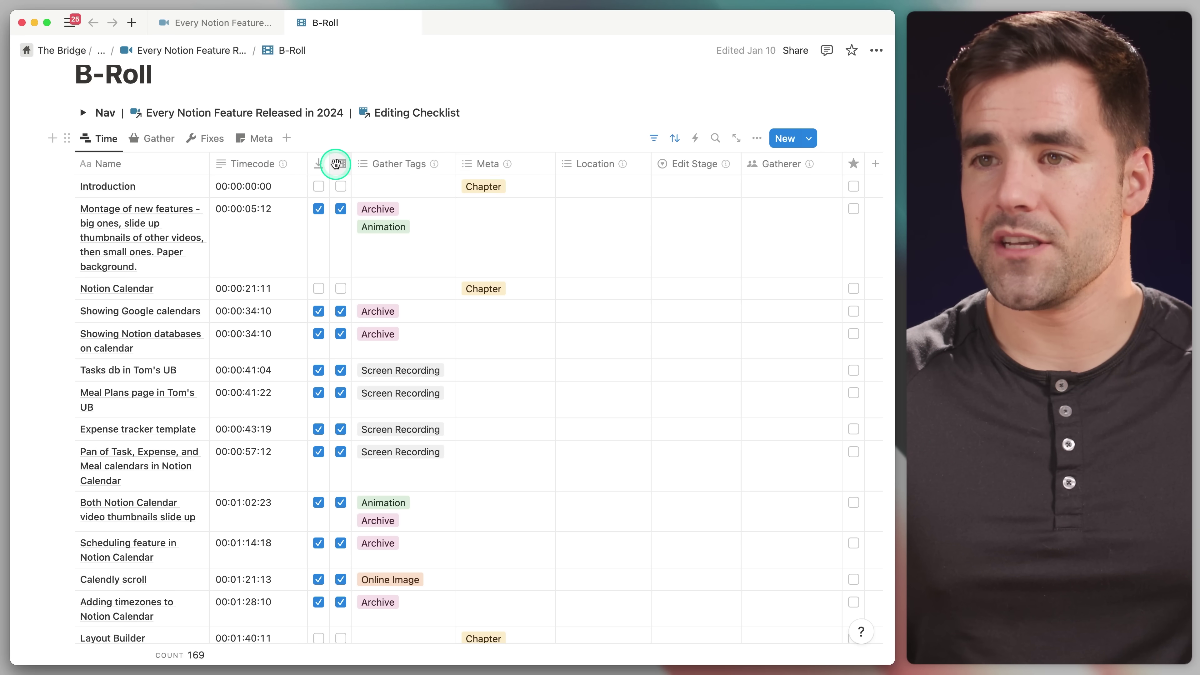
mouse_move(340, 163)
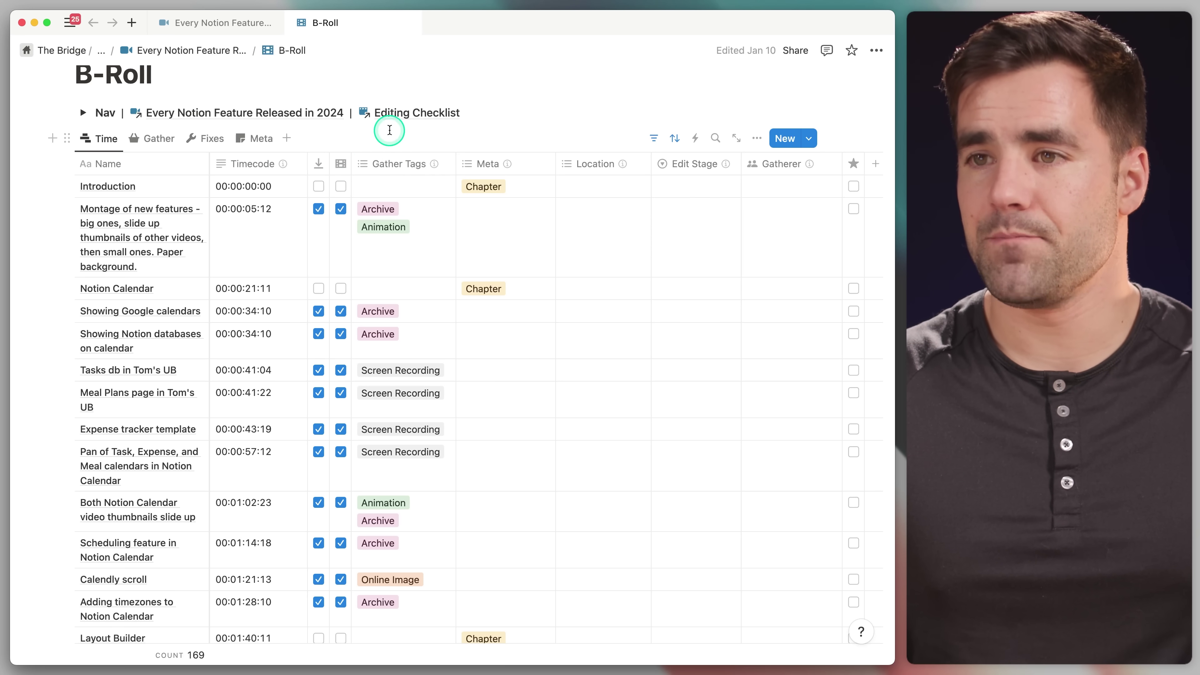
mouse_move(398, 168)
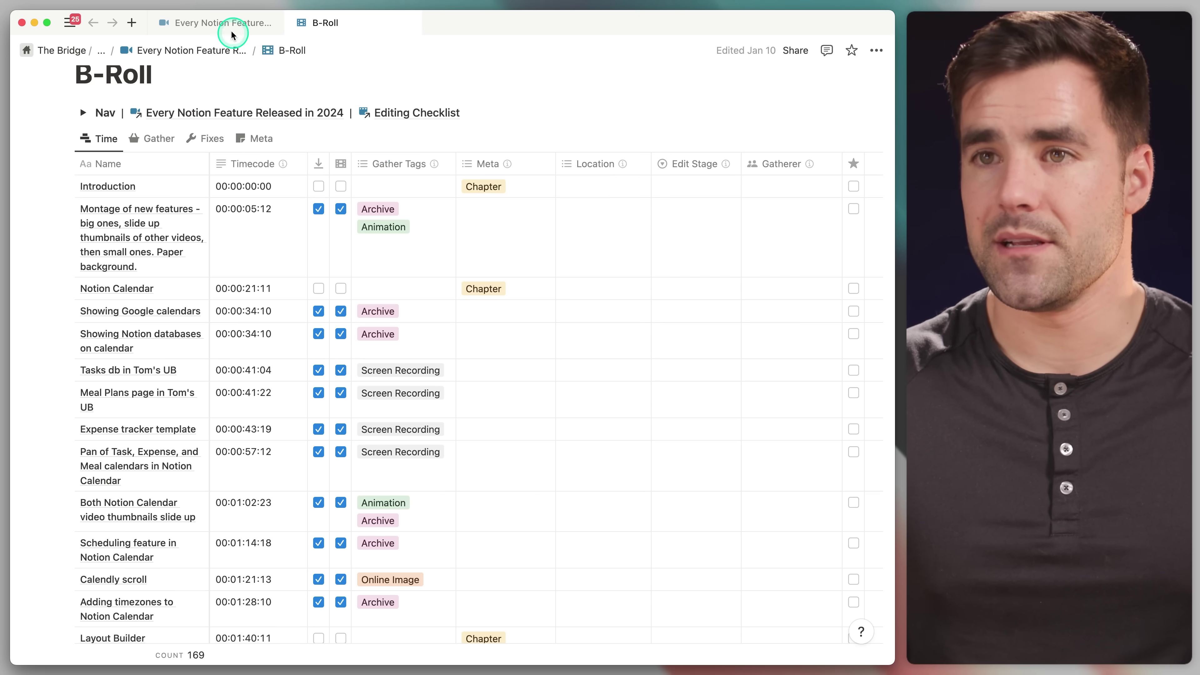
click(222, 23)
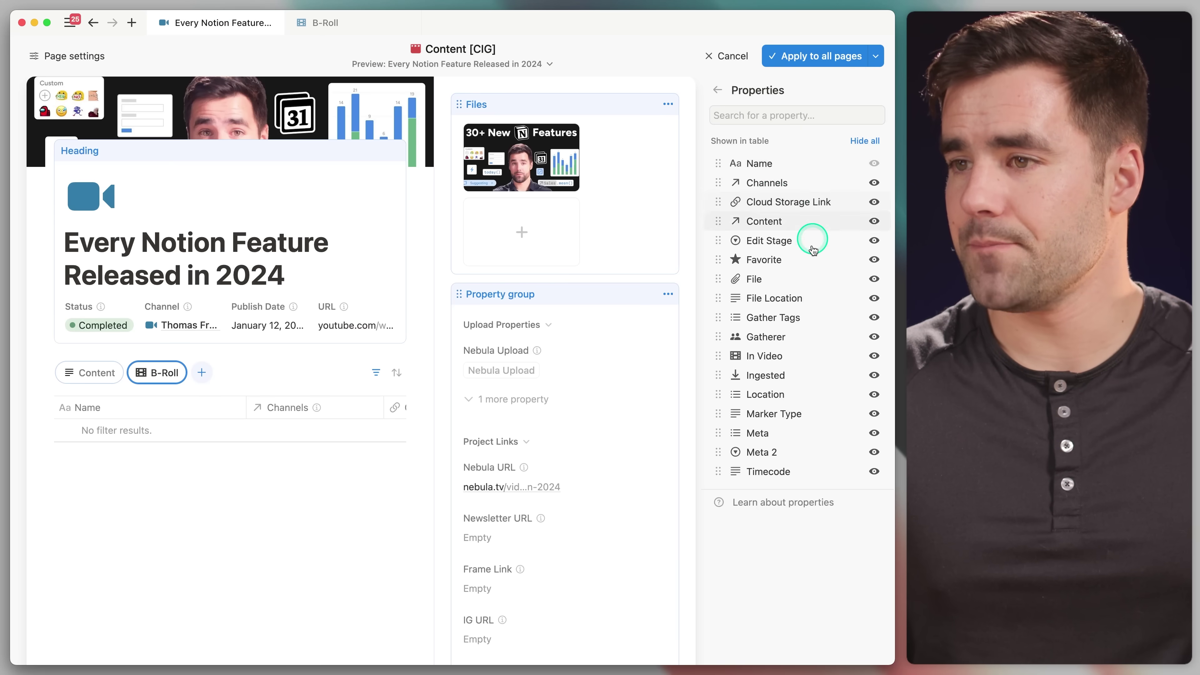
click(347, 24)
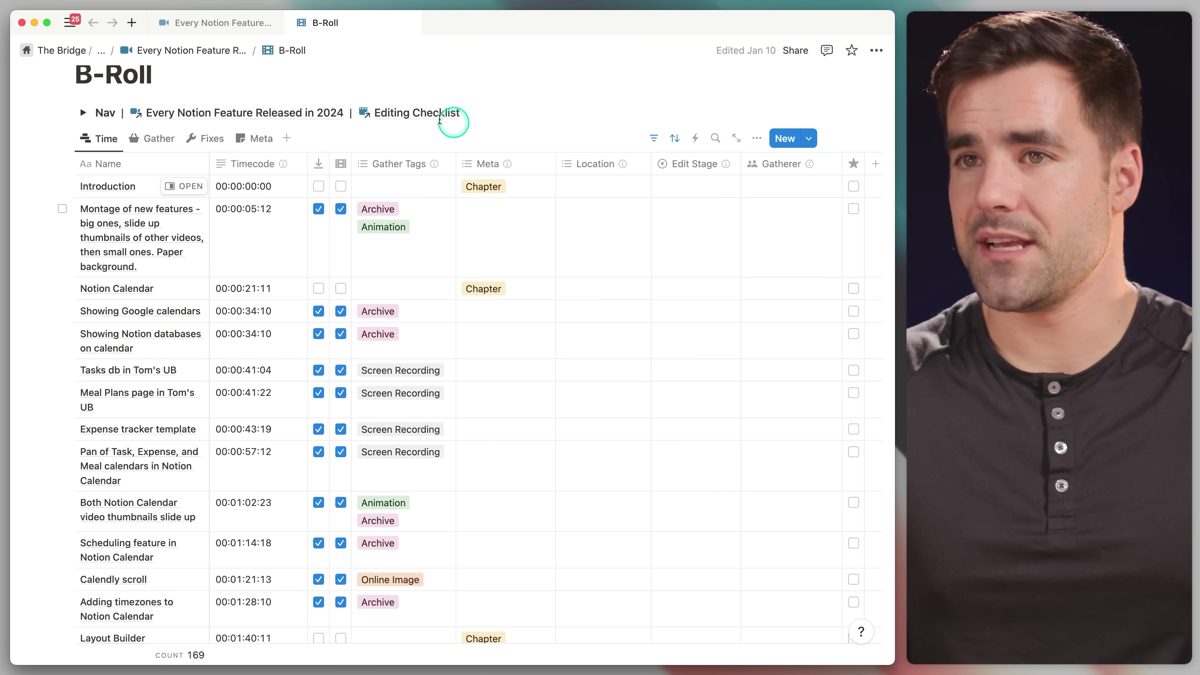
click(218, 30)
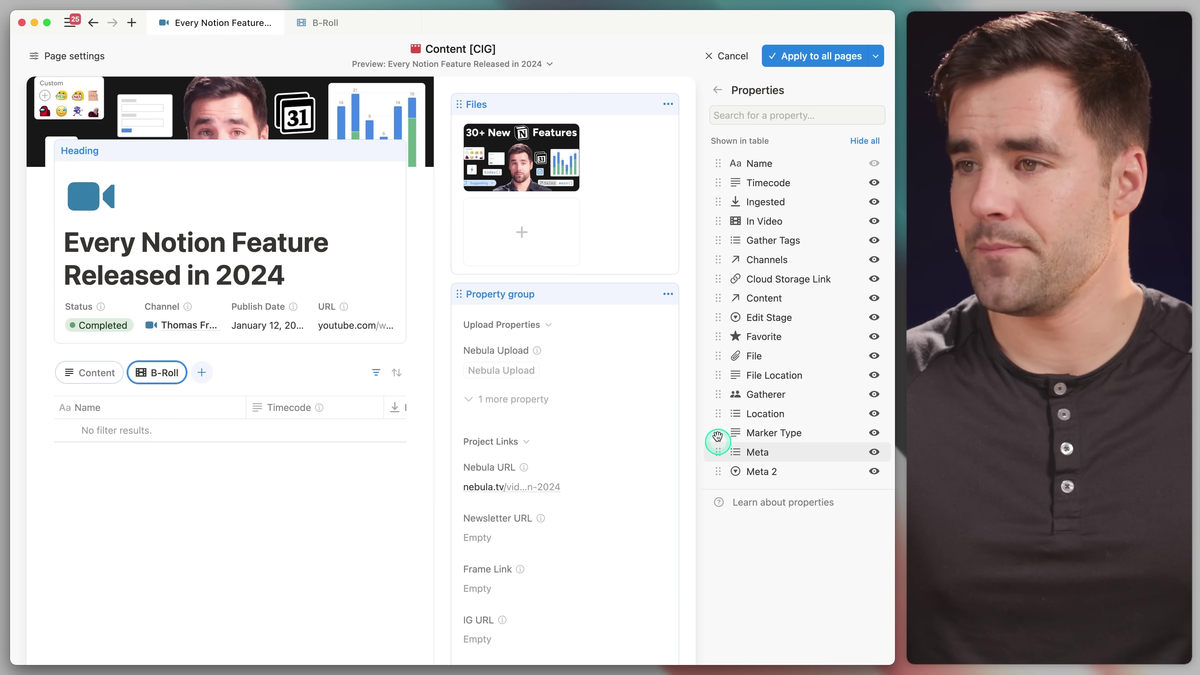
Move Meta, Location and Edit Stage below Gather Tags, and Favorite below Gatherer.
drag(716, 446, 710, 284)
drag(719, 336, 709, 301)
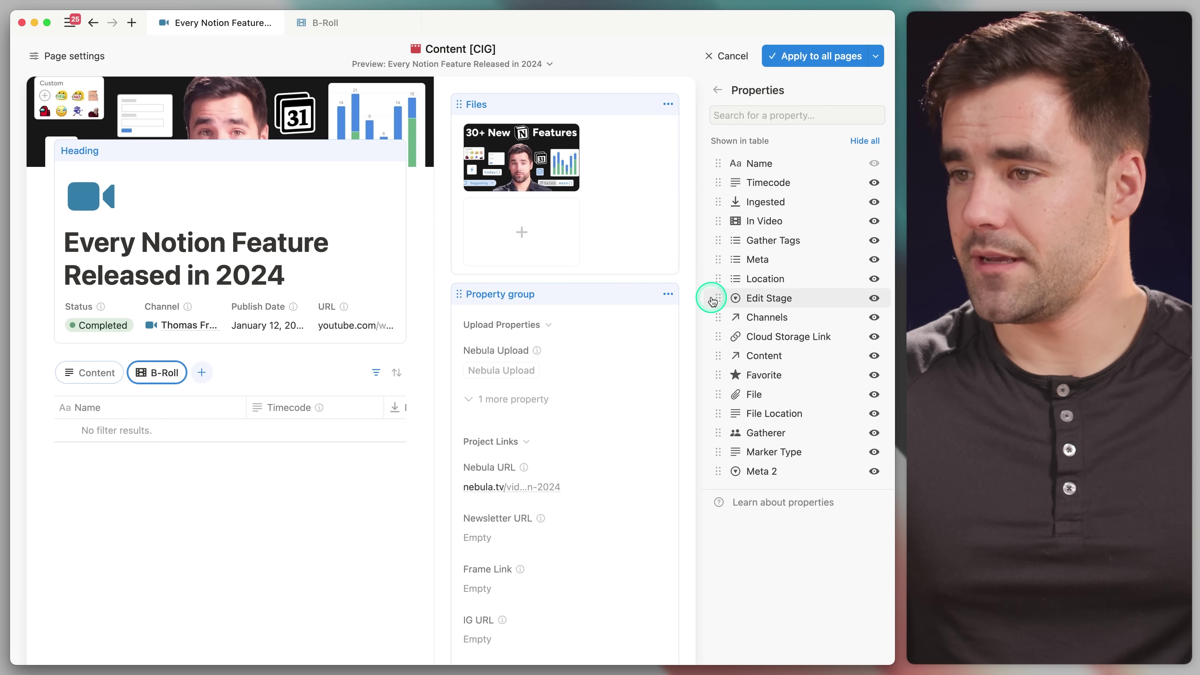
drag(718, 413, 718, 317)
click(321, 23)
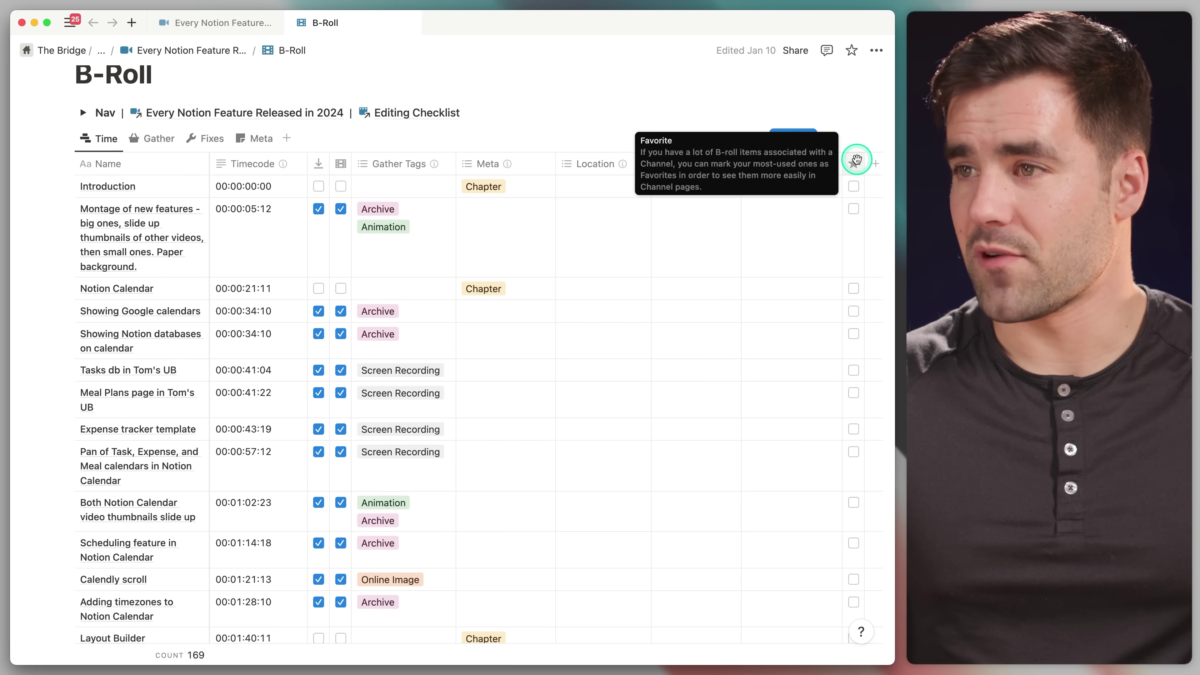
click(239, 32)
drag(719, 394, 714, 338)
Hide the Channels, Cloud Storage Link, Content, File and File Location columns.
click(874, 355)
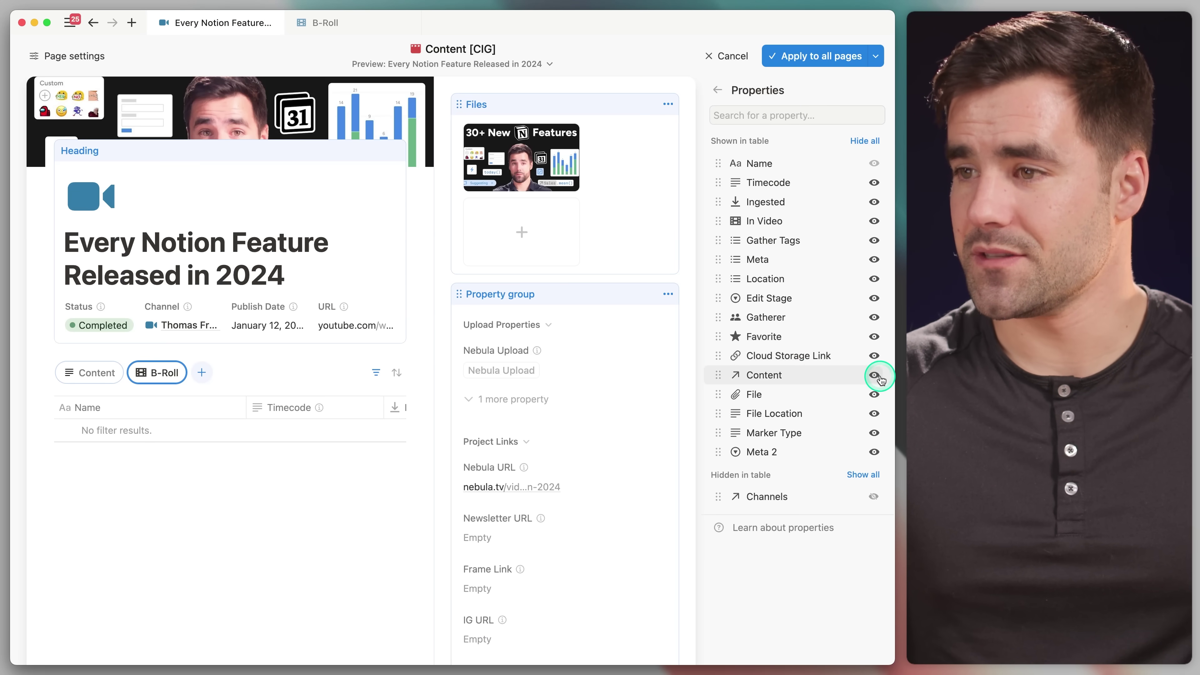
click(875, 357)
click(875, 357)
click(875, 356)
click(875, 357)
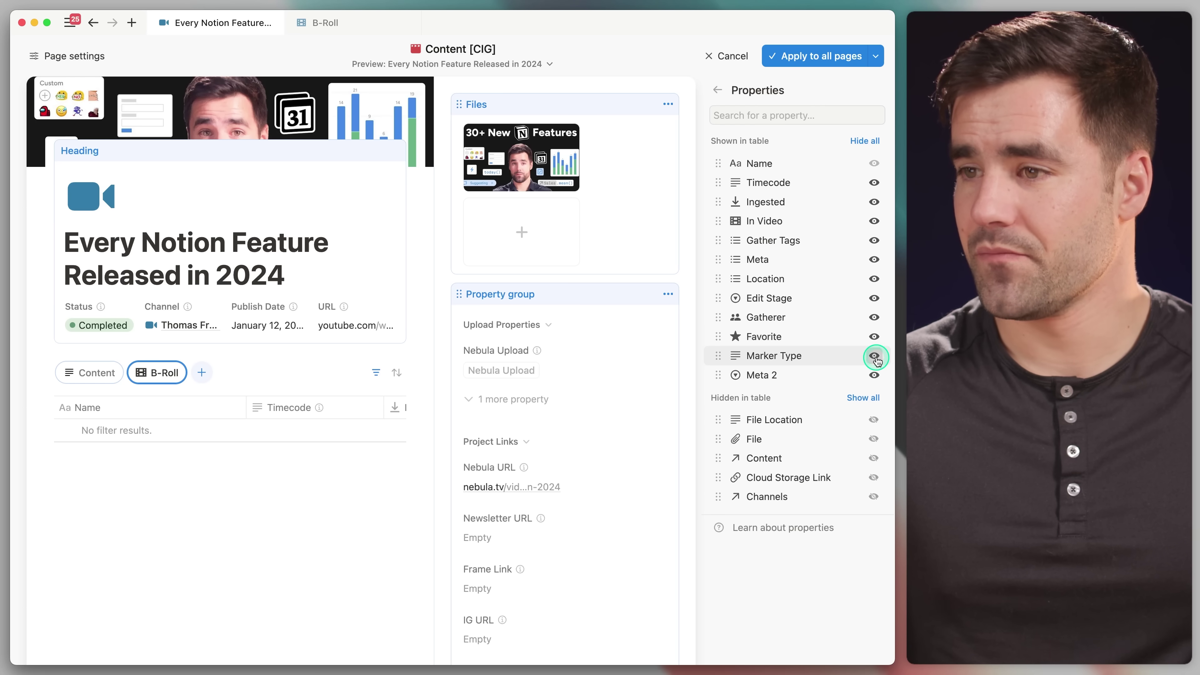
click(875, 357)
click(875, 357)
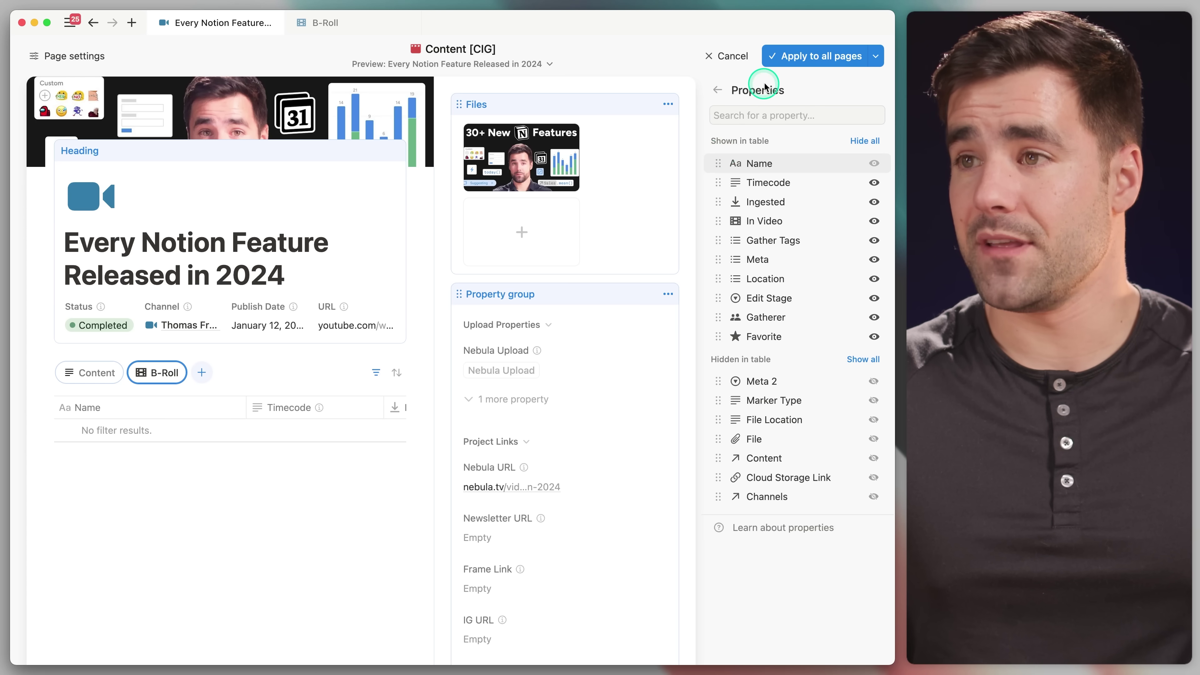
Narrow the Name and Timecode columns of the template's B-Roll table.
click(717, 94)
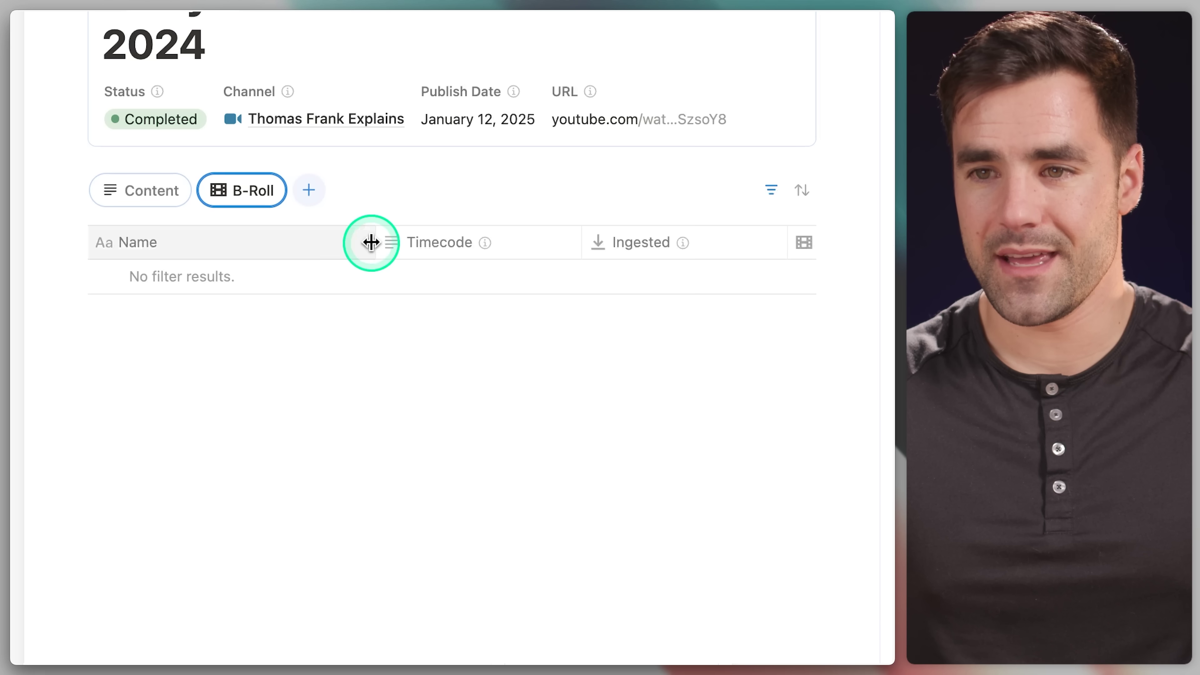
drag(367, 241, 326, 247)
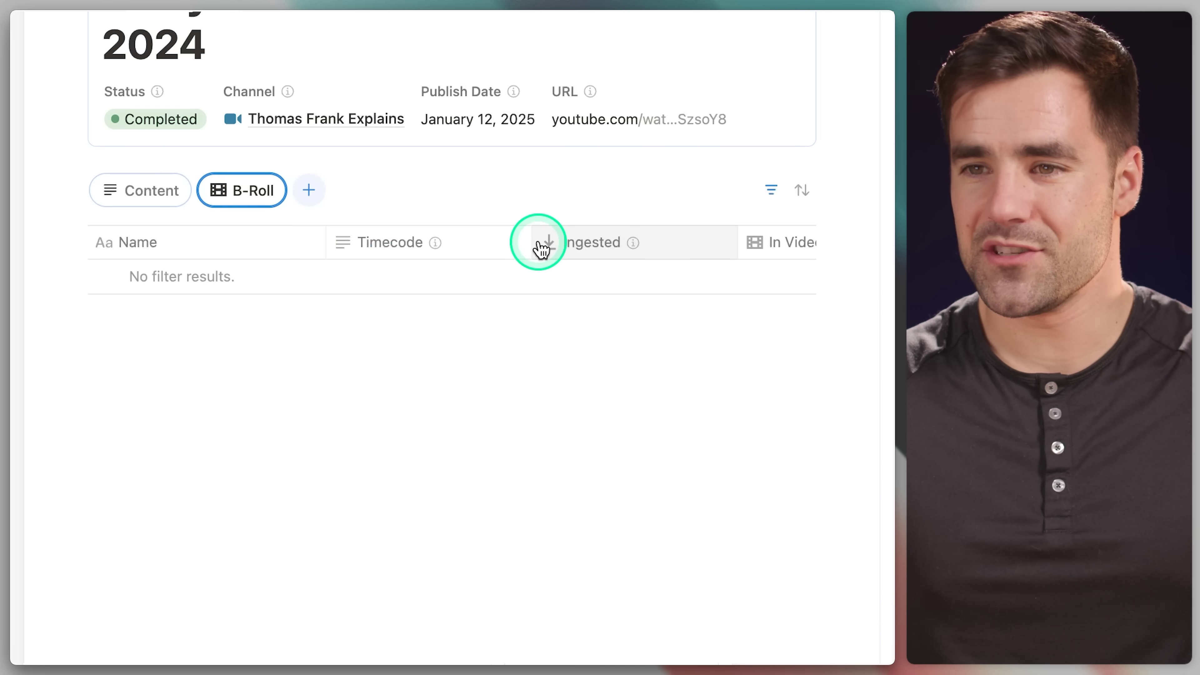
drag(539, 247, 491, 235)
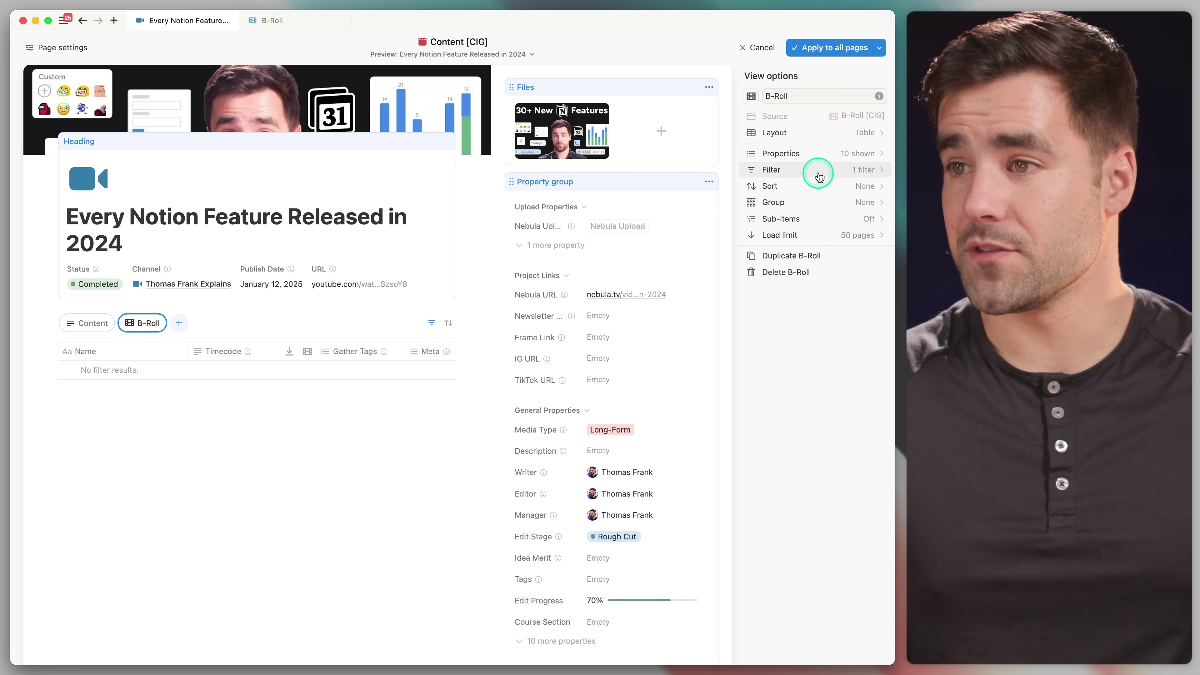
click(290, 29)
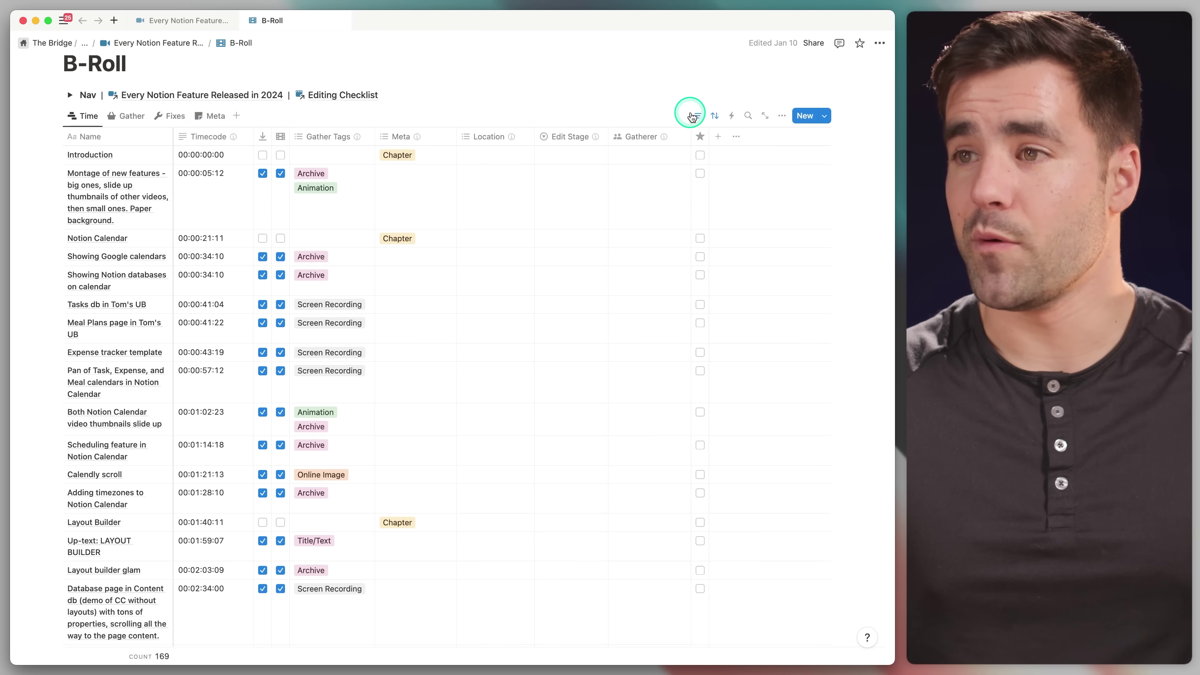
click(692, 117)
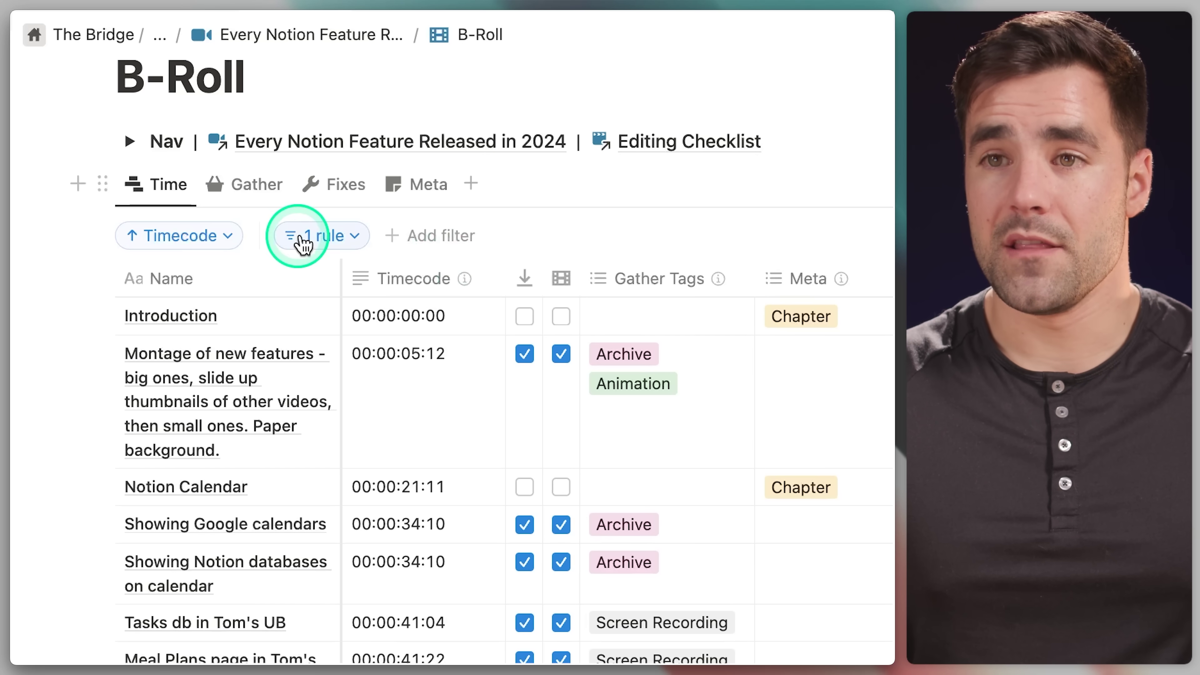
click(303, 238)
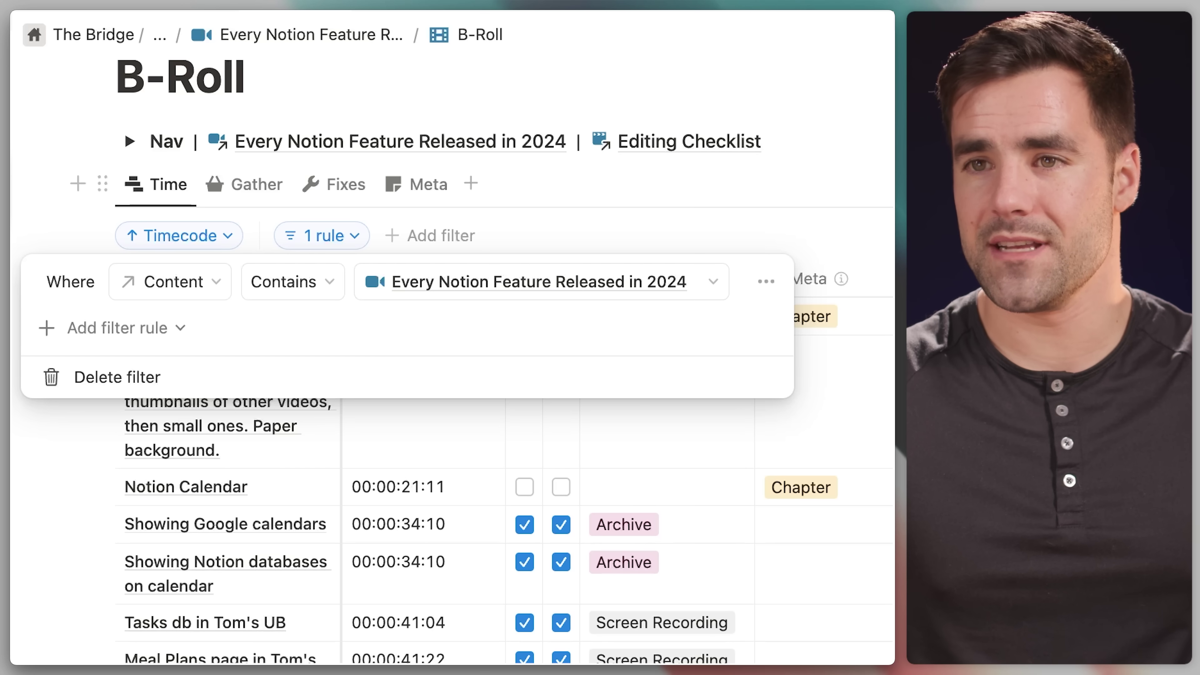
key(Escape)
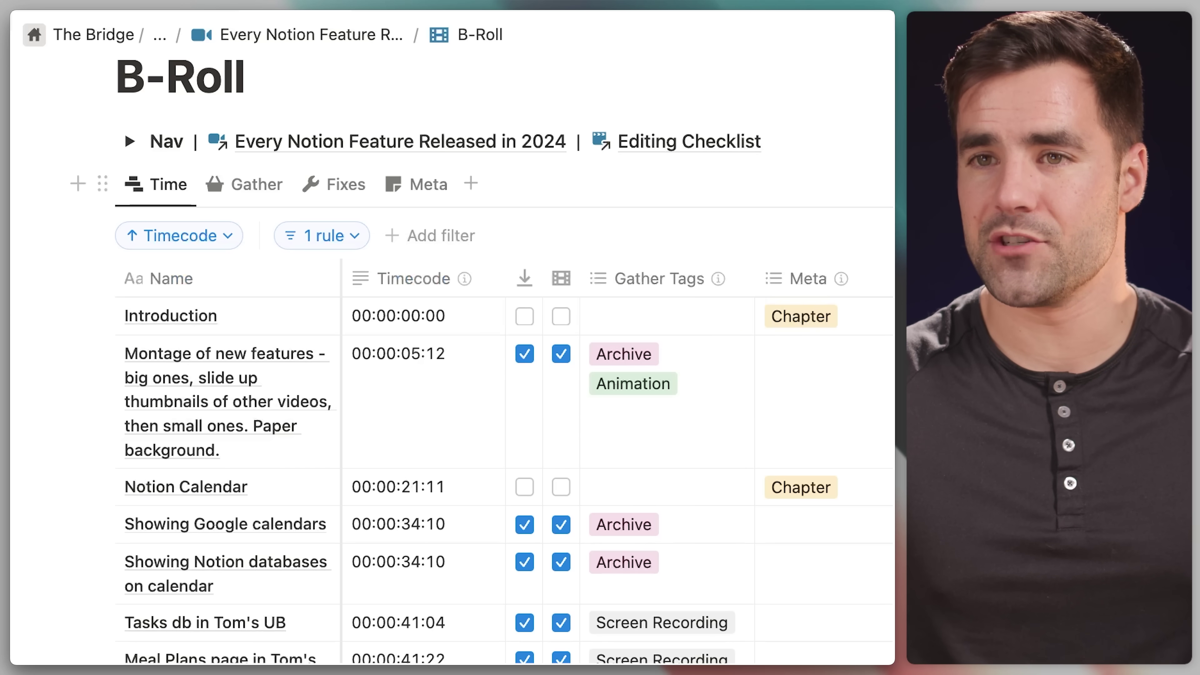
click(203, 242)
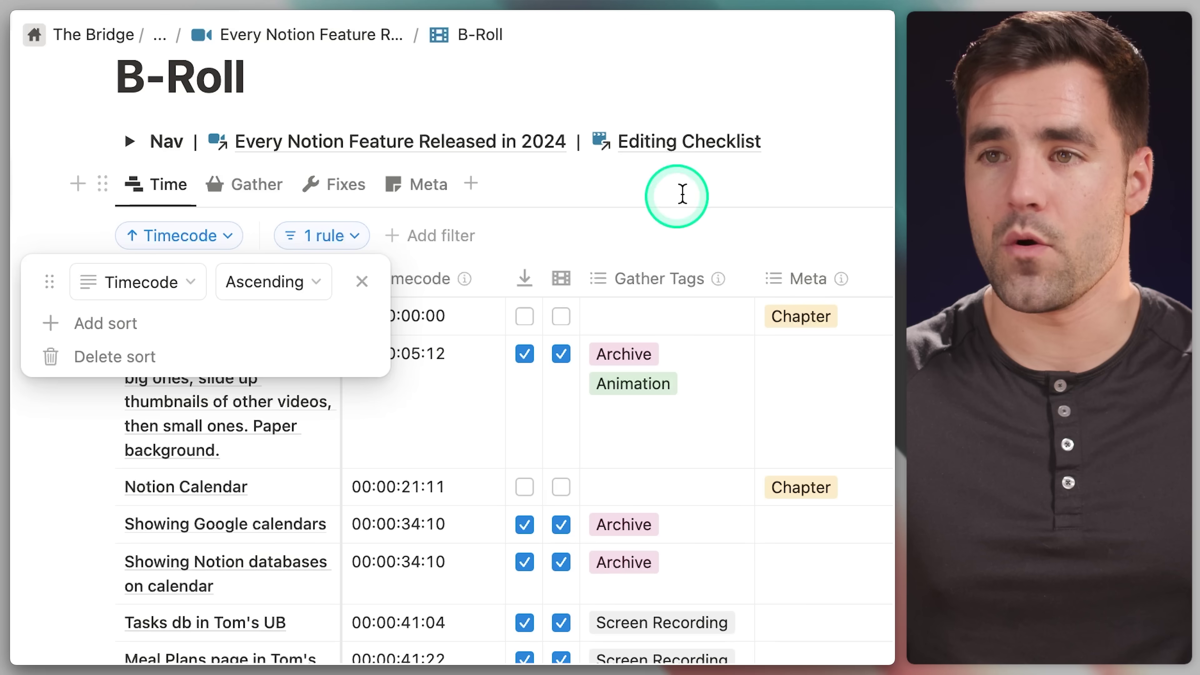
key(Escape)
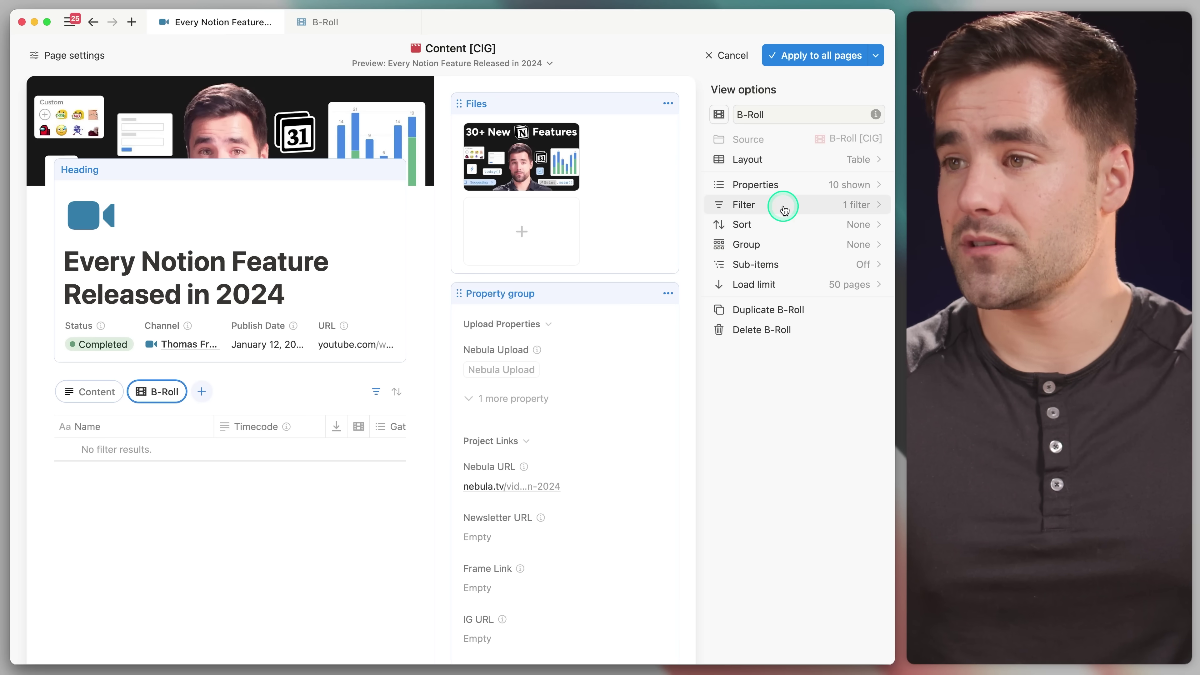
Confirm the B-Roll table's filter is Content: This page.
click(784, 210)
click(836, 125)
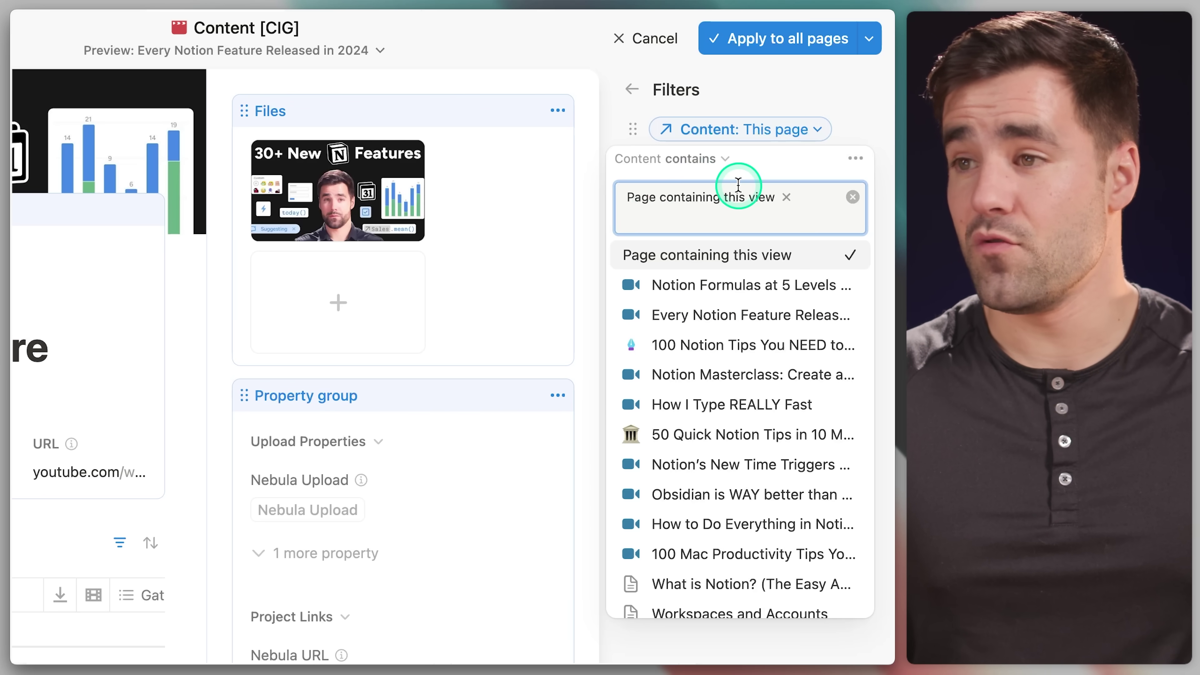
click(762, 80)
click(634, 90)
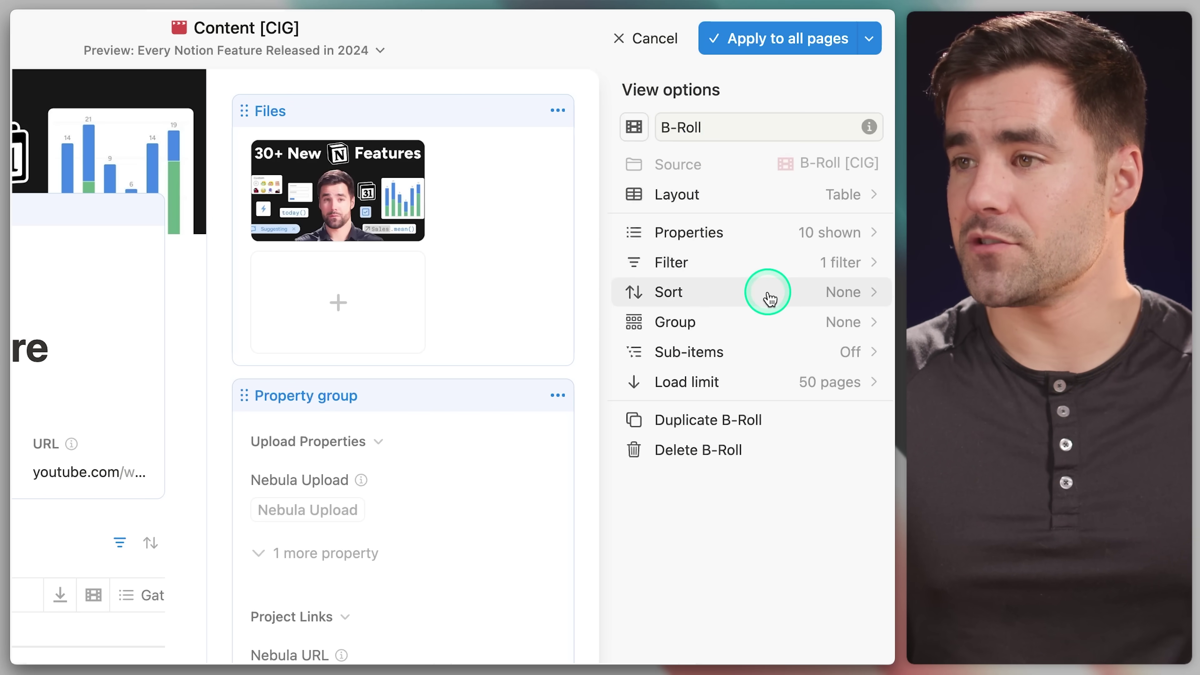
Sort the template's B-Roll table by Timecode ascending.
click(769, 294)
text(time)
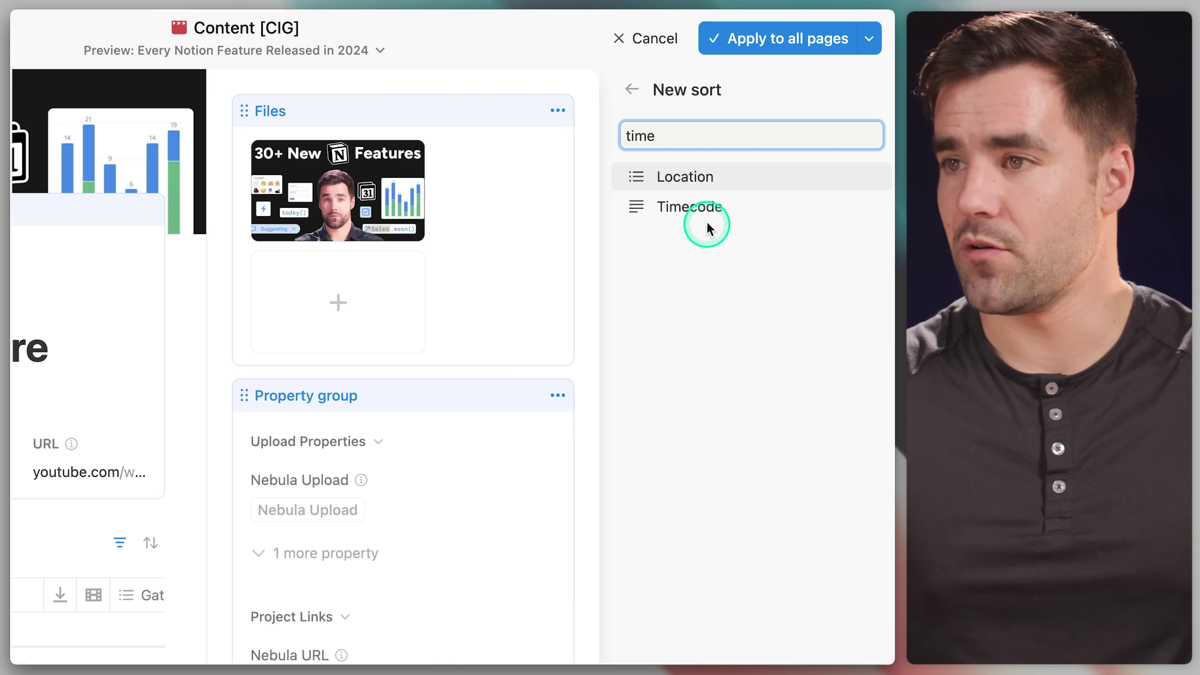
click(706, 210)
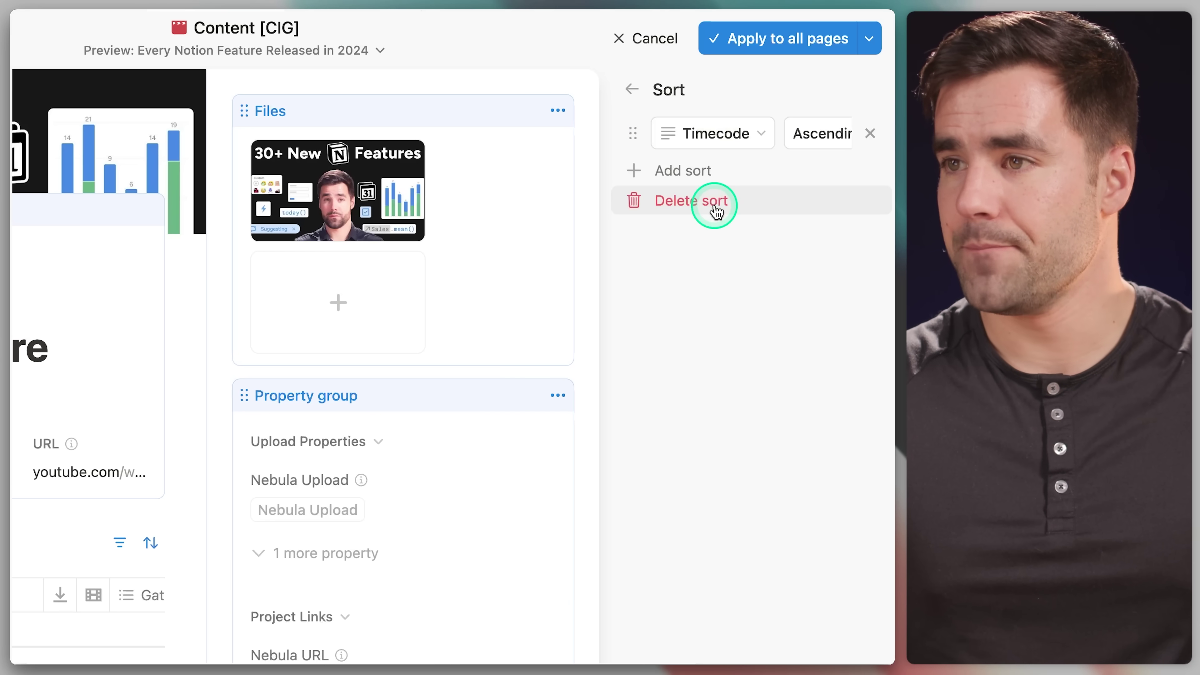
click(633, 89)
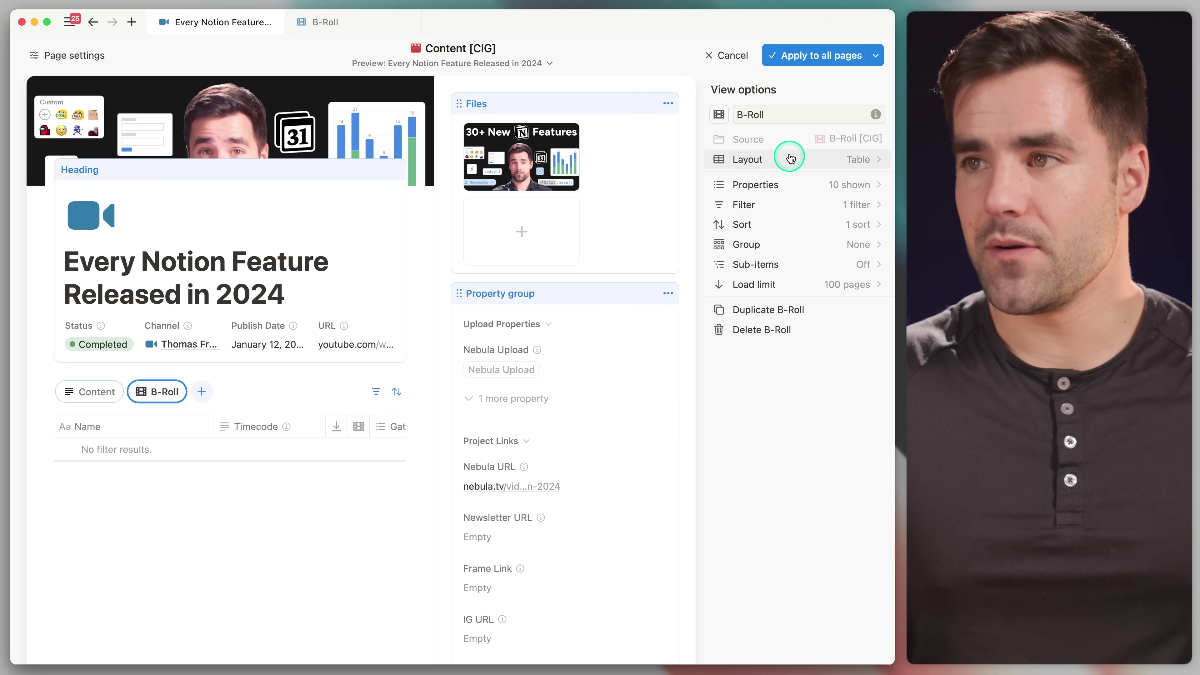
Use 'Apply to all pages' so every Content page gets the updated B-Roll tab layout.
click(805, 56)
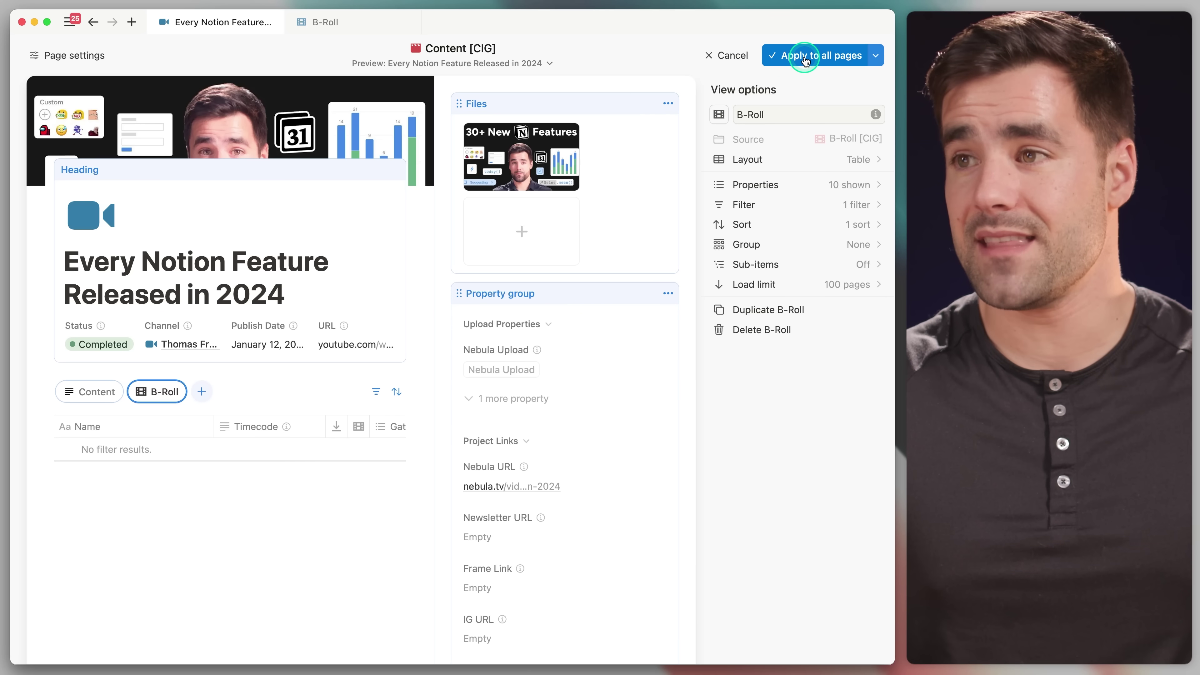
click(805, 57)
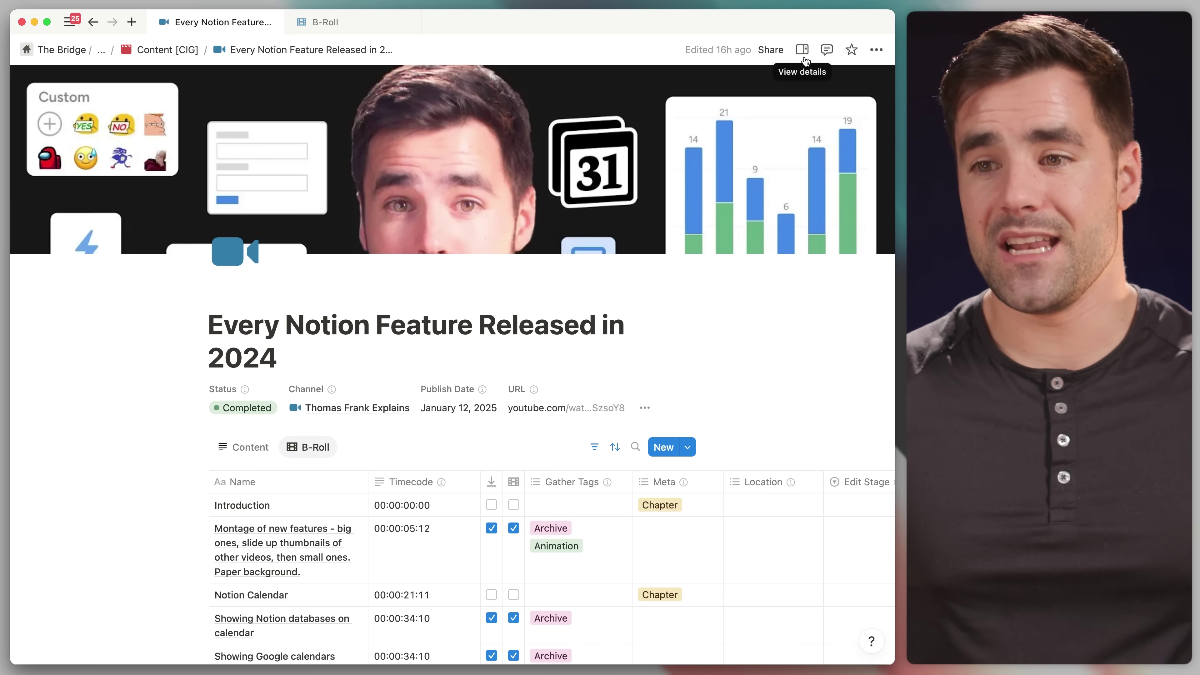
Switch to the Content tab and collapse the Pages toggle list.
scroll(809, 294, down, 5)
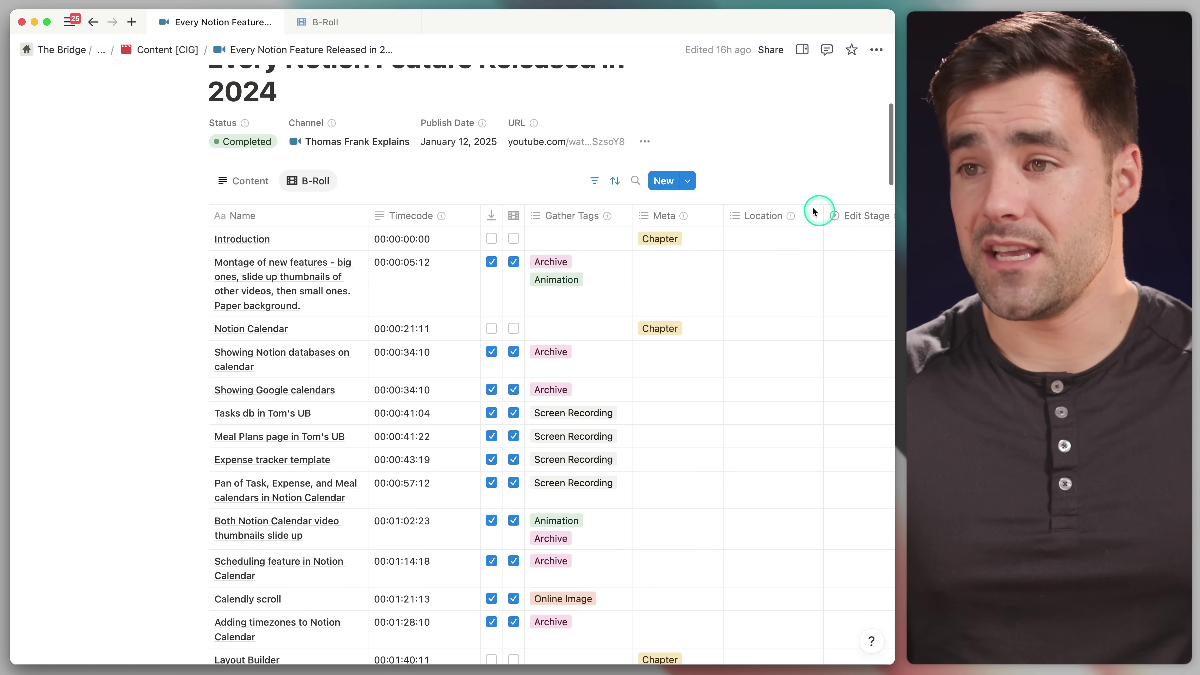
click(249, 181)
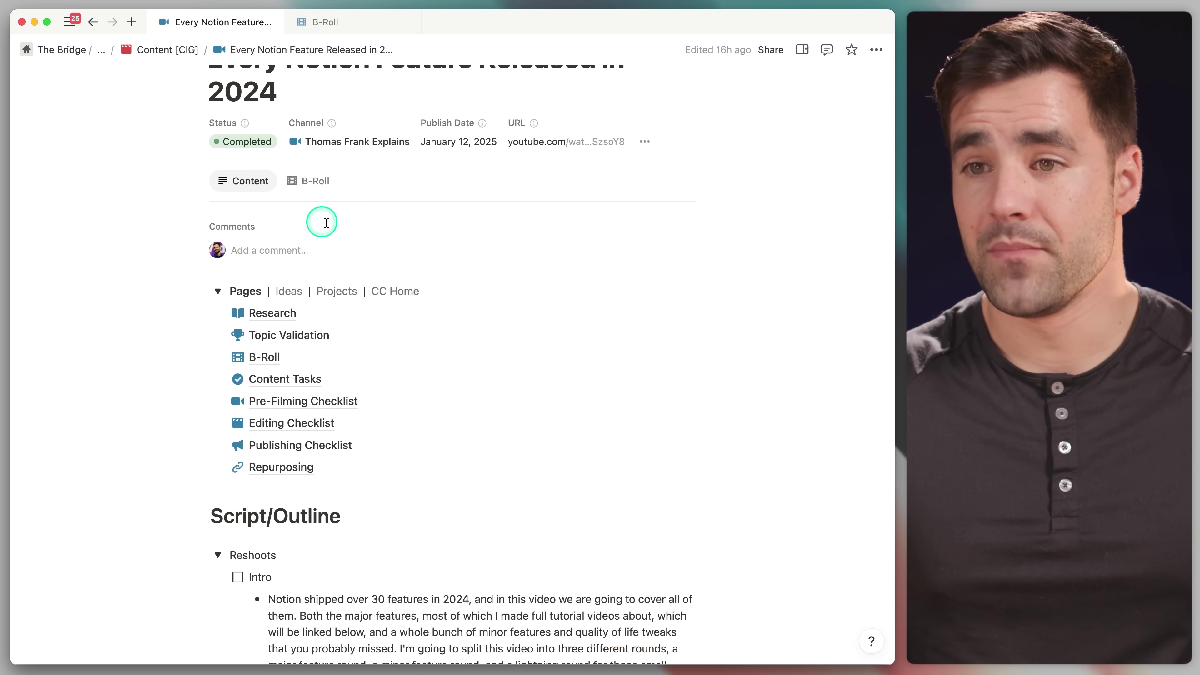
scroll(326, 223, down, 15)
scroll(691, 354, up, 10)
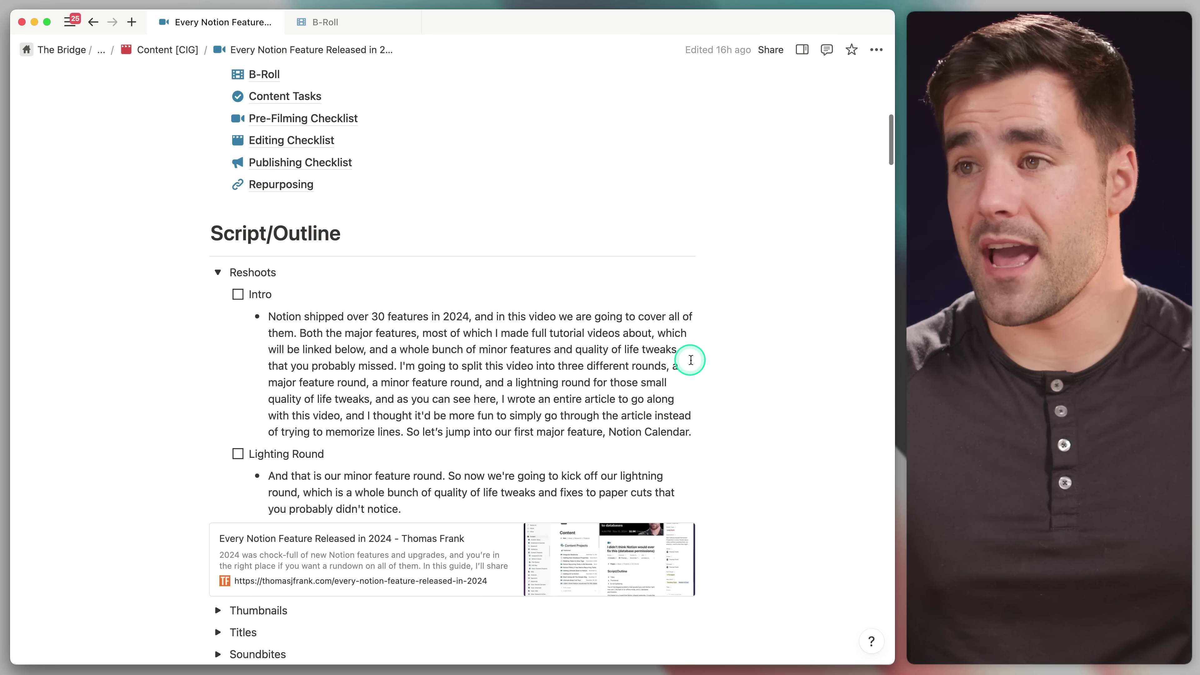
scroll(599, 322, up, 4)
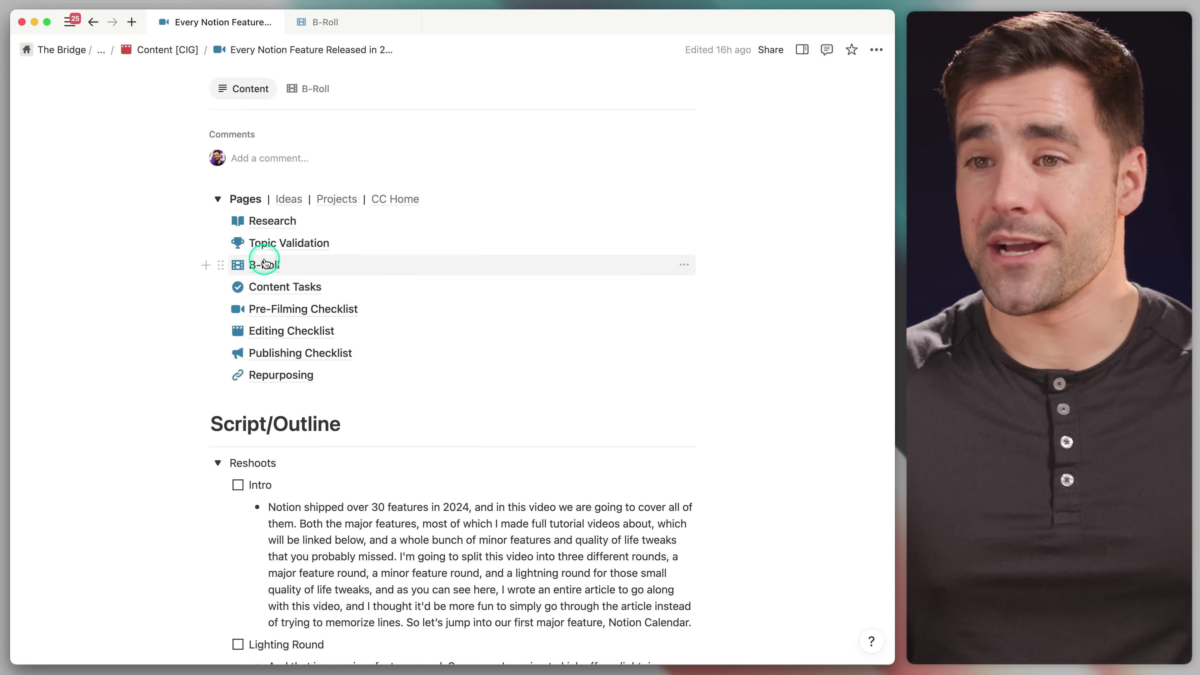
mouse_move(266, 268)
click(219, 198)
Return to the B-Roll tab and open the video's linked Channel property.
scroll(310, 265, up, 5)
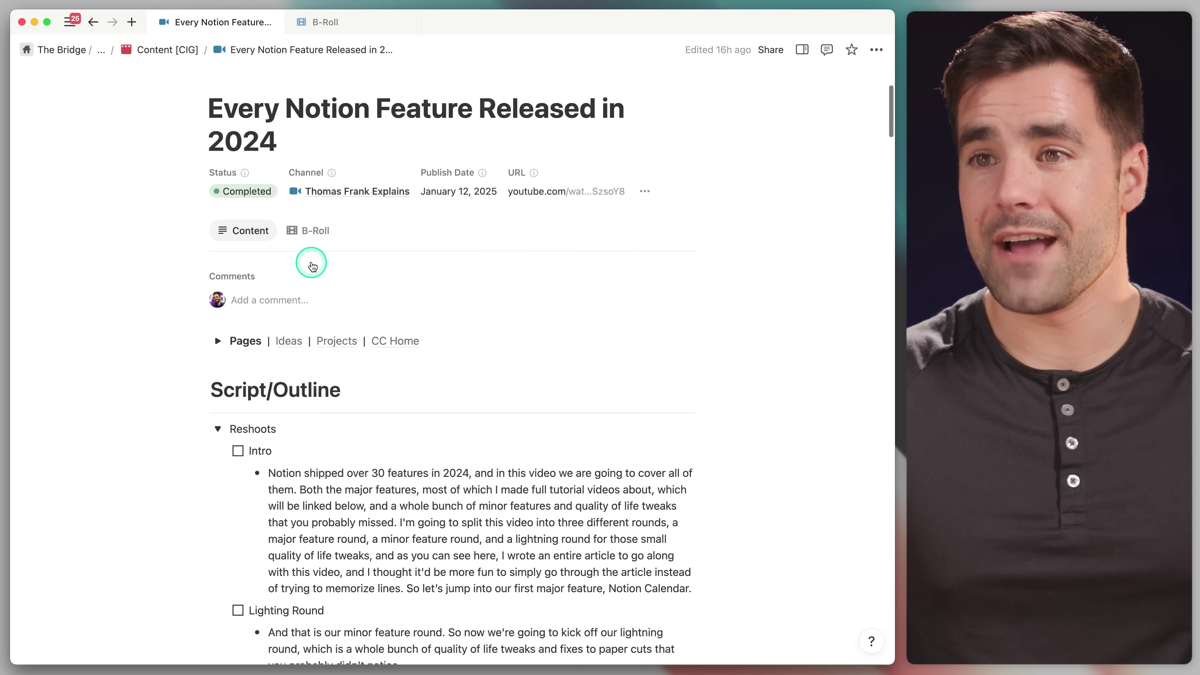
click(315, 286)
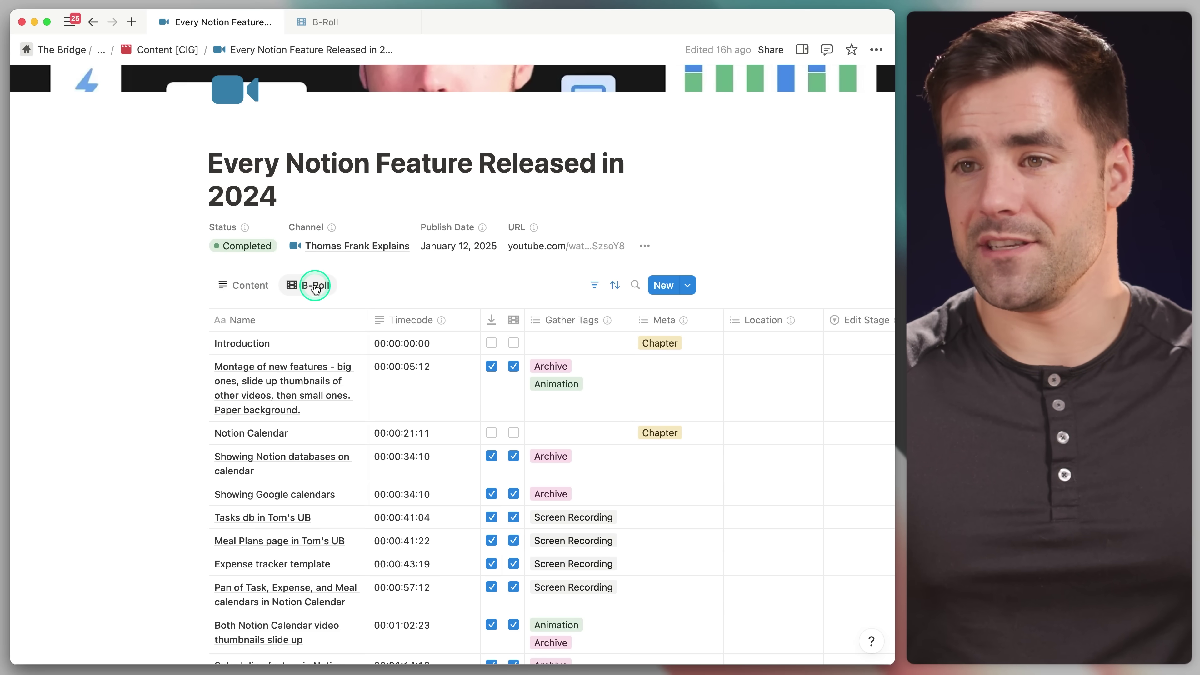
click(341, 244)
Open the linked channel page as a full page.
click(359, 294)
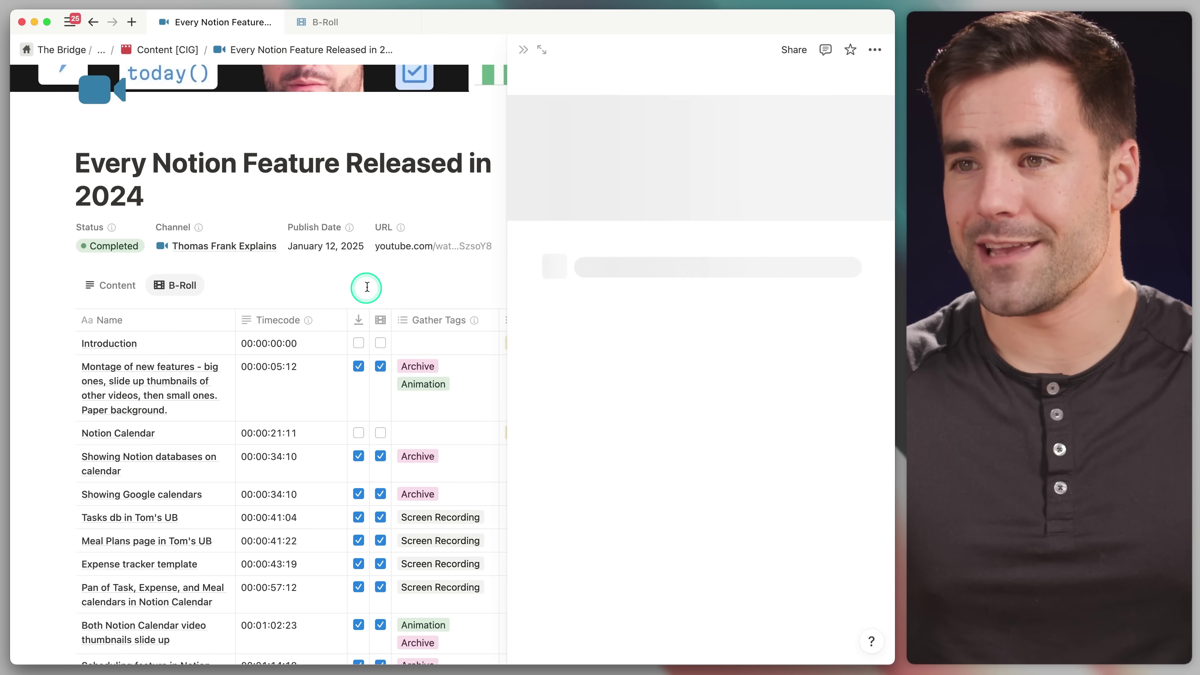
click(537, 46)
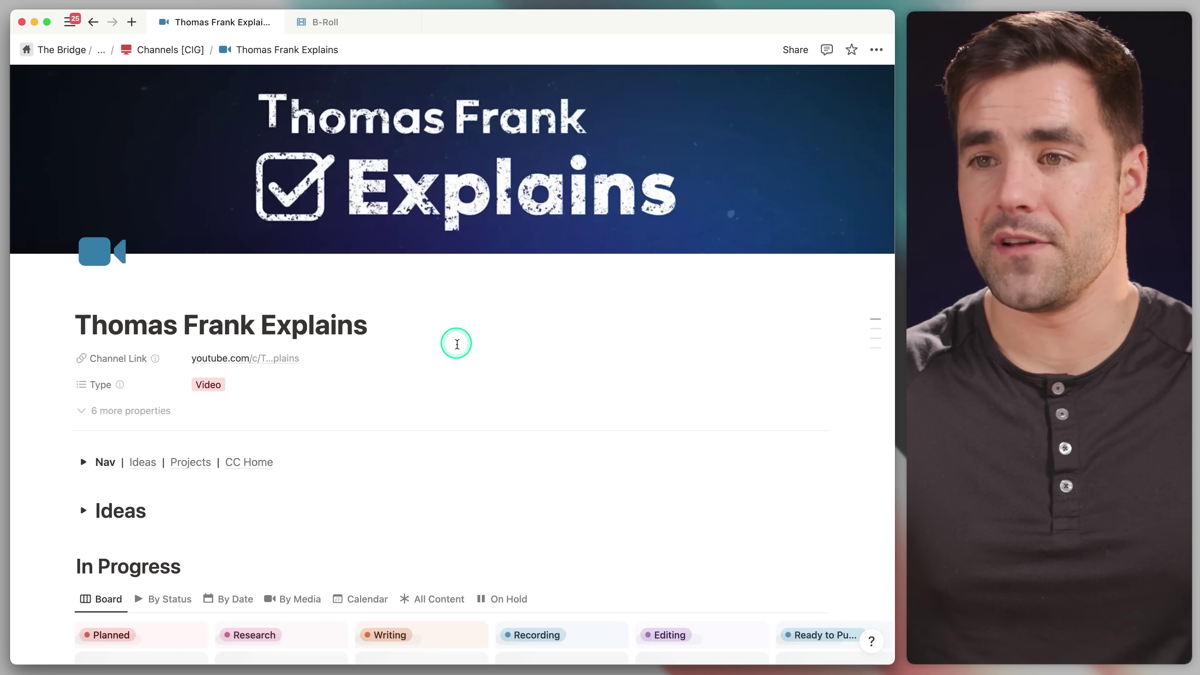
scroll(466, 359, down, 20)
scroll(472, 366, up, 3)
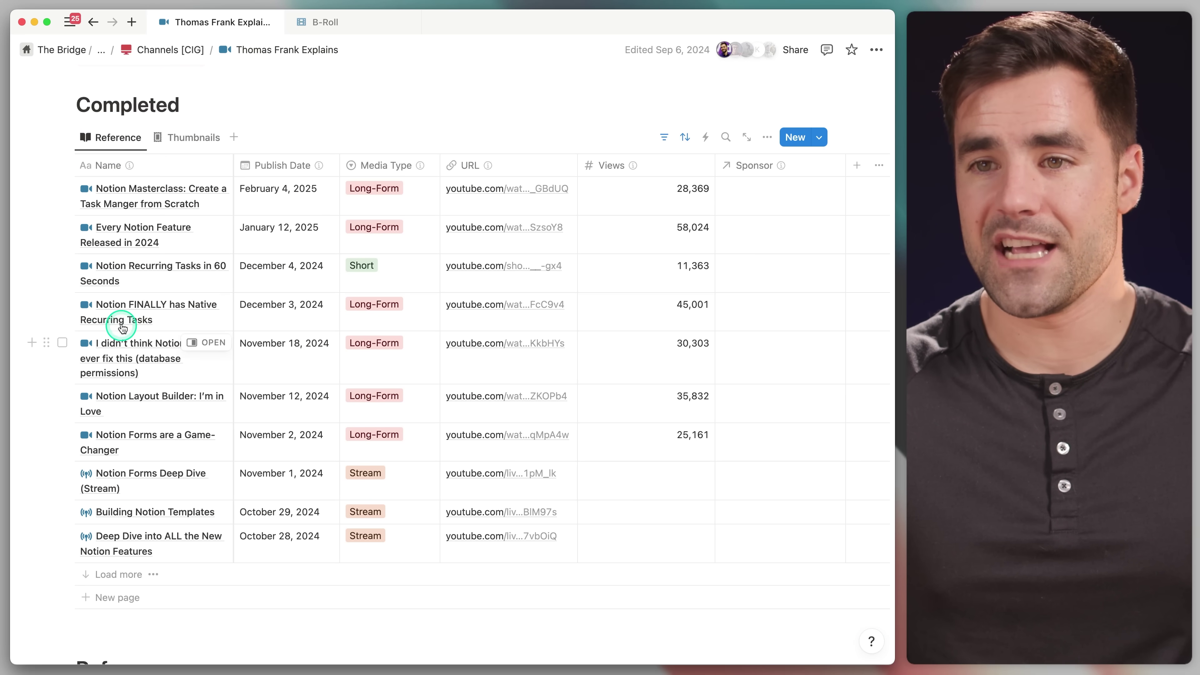
Open 'Notion FINALLY has Native Recurring Tasks' from Completed videos as a full page.
click(216, 307)
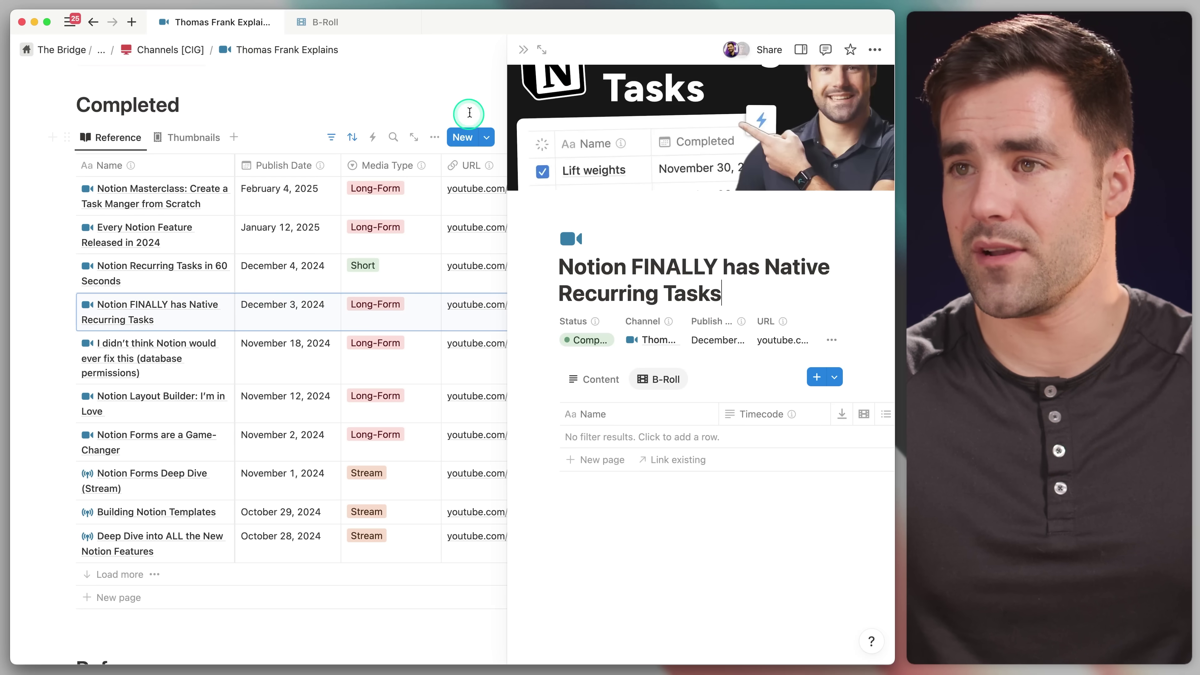
click(544, 51)
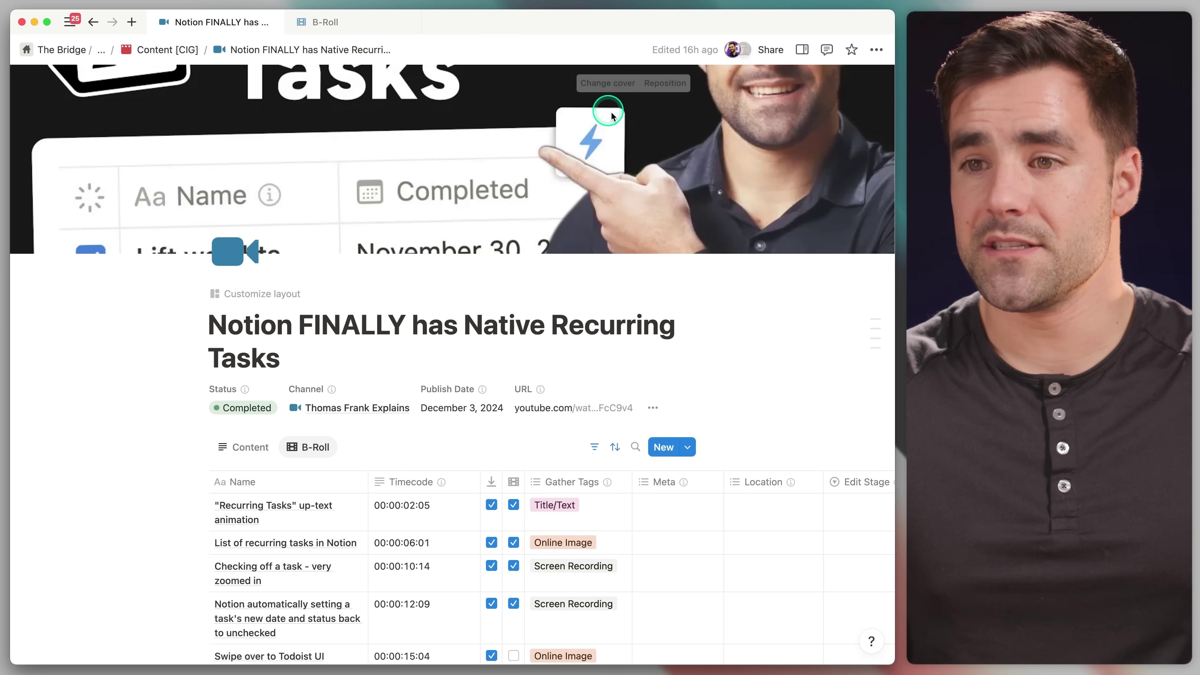
scroll(760, 234, down, 3)
scroll(768, 235, down, 3)
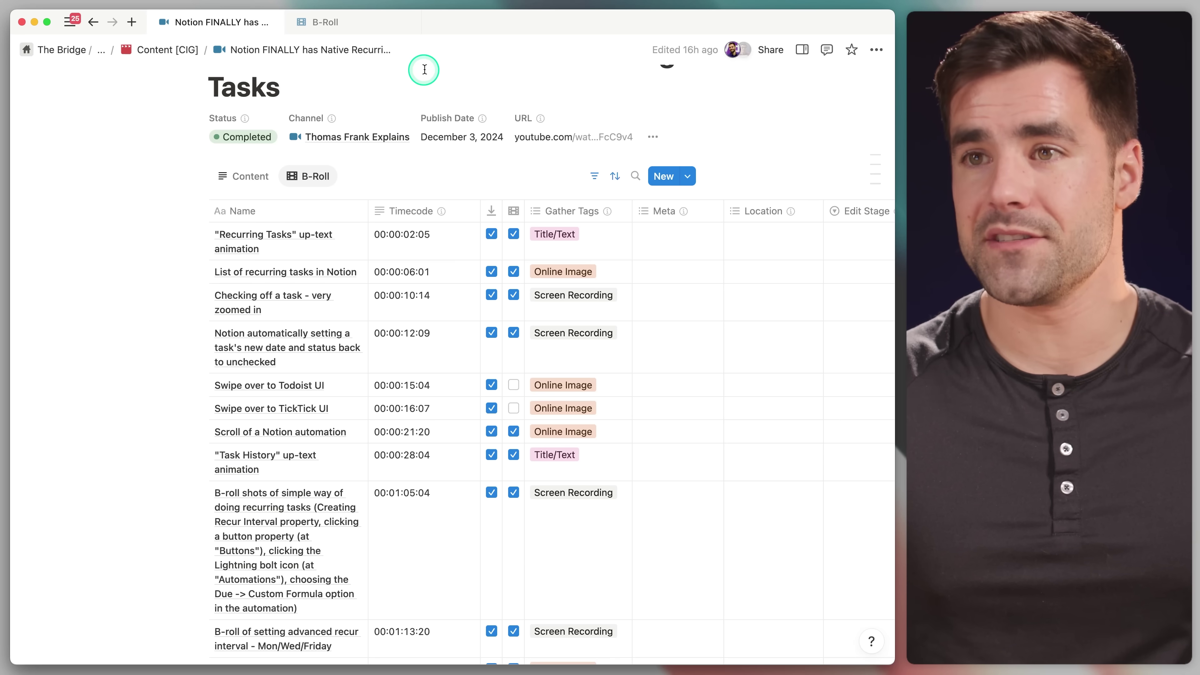
Switch to the B-Roll database browser tab and review its Time view.
click(325, 22)
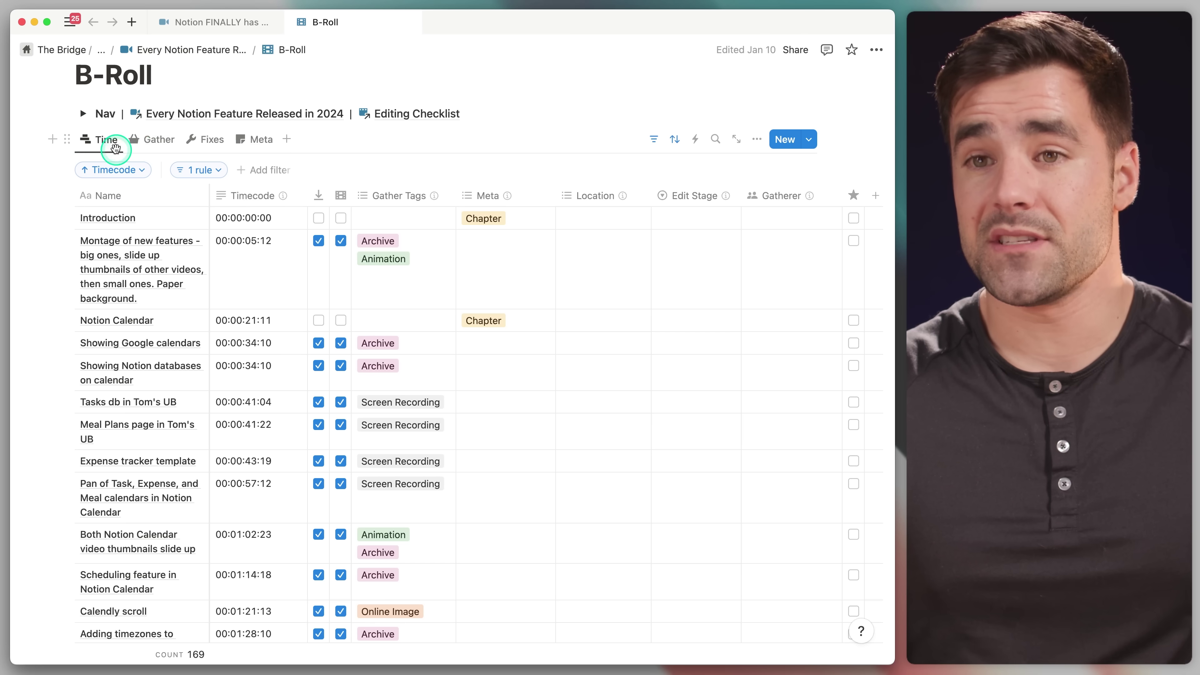
scroll(289, 250, down, 5)
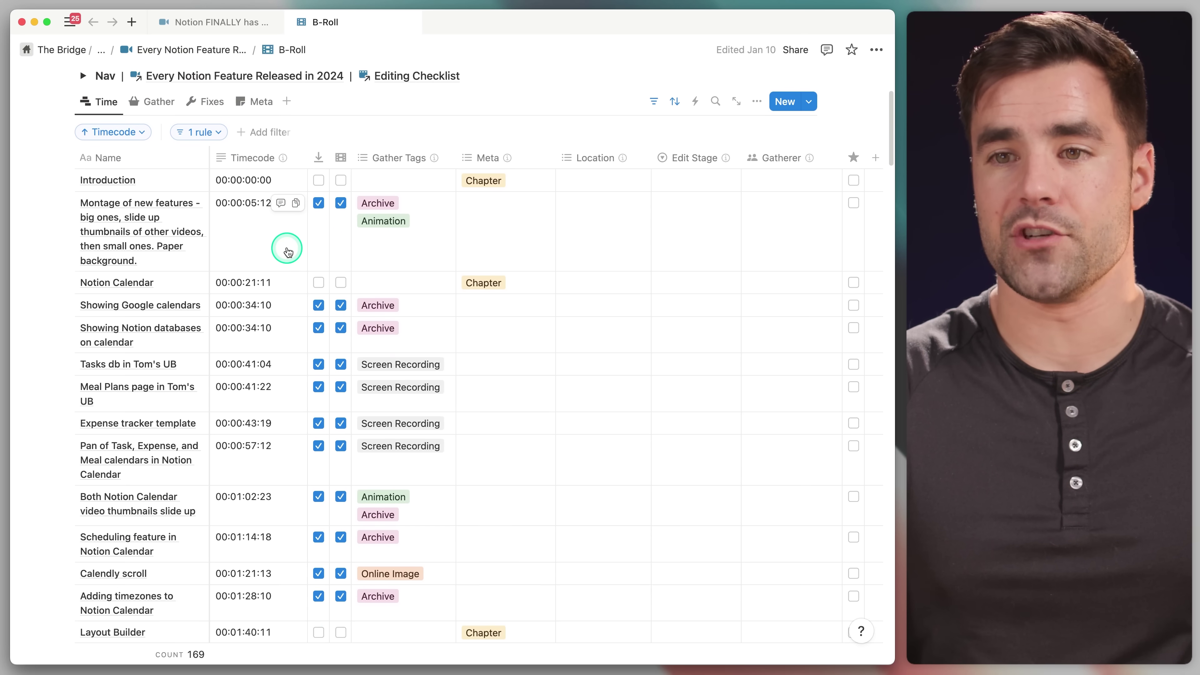
scroll(288, 279, down, 10)
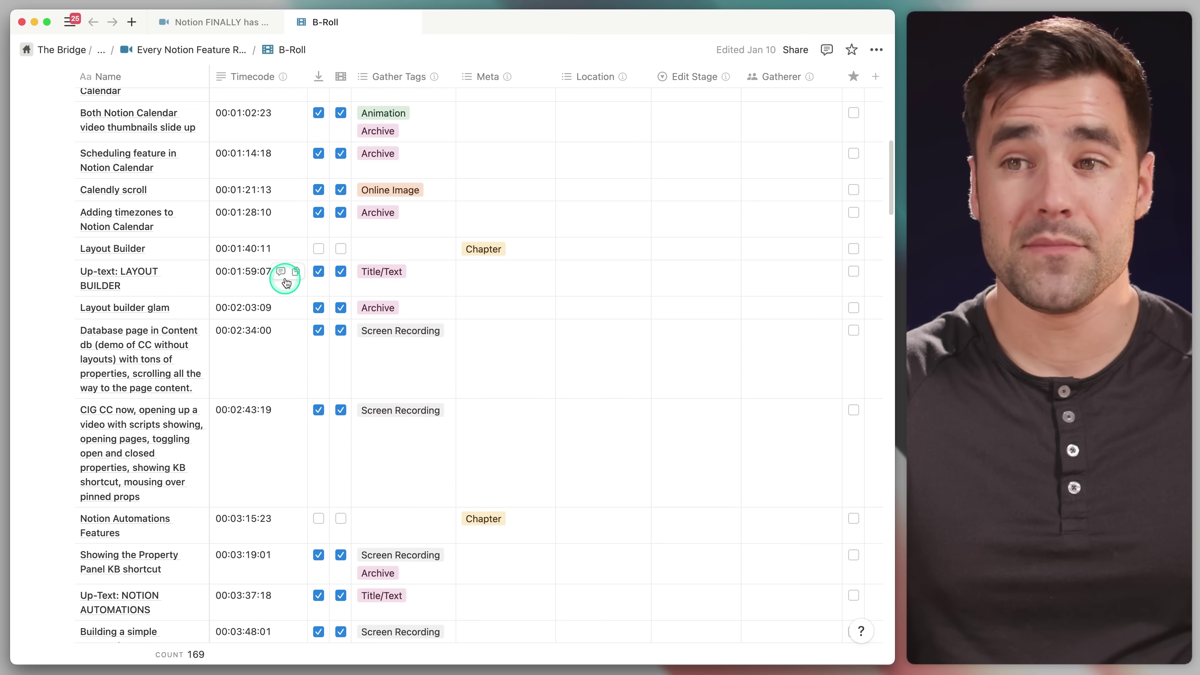
scroll(287, 276, up, 15)
Show the Gather view, with B-Roll entries grouped by gather tag.
click(153, 279)
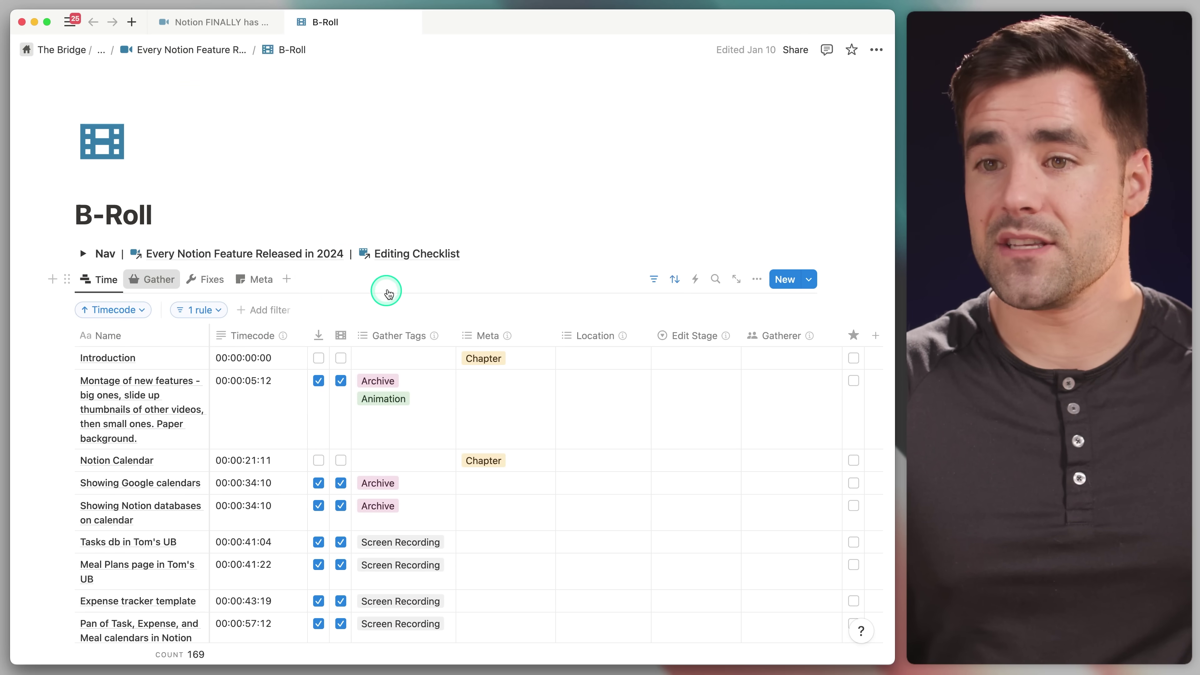
scroll(474, 276, down, 2)
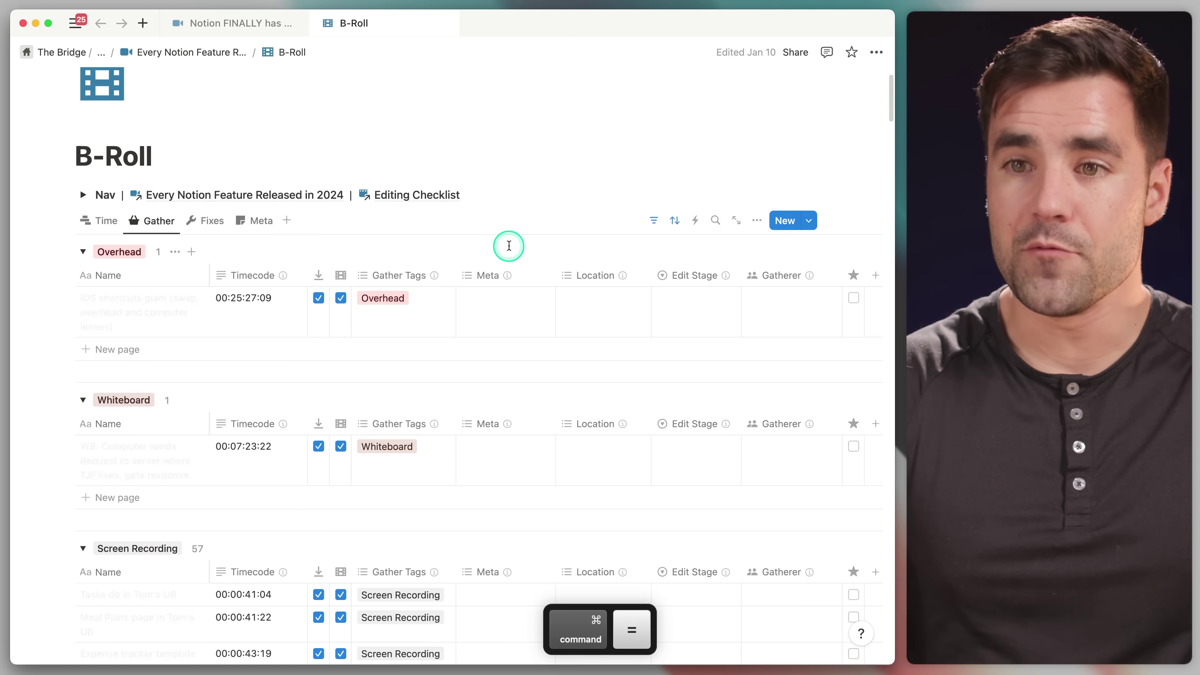
scroll(509, 245, down, 2)
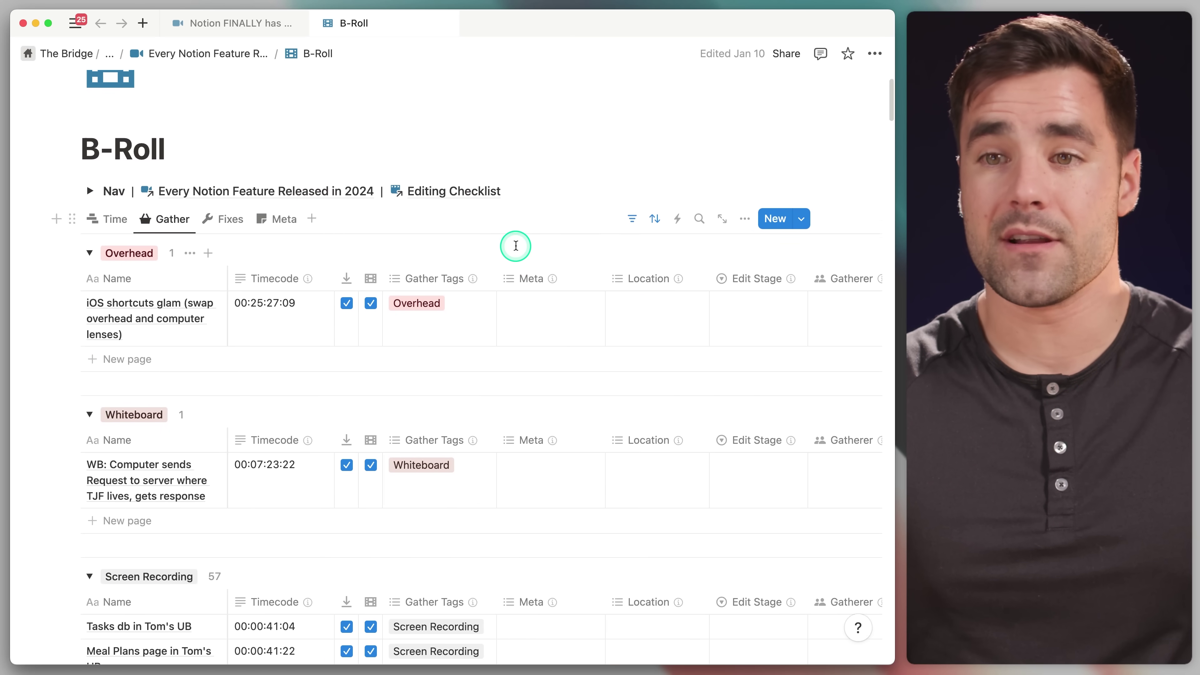
scroll(516, 246, down, 5)
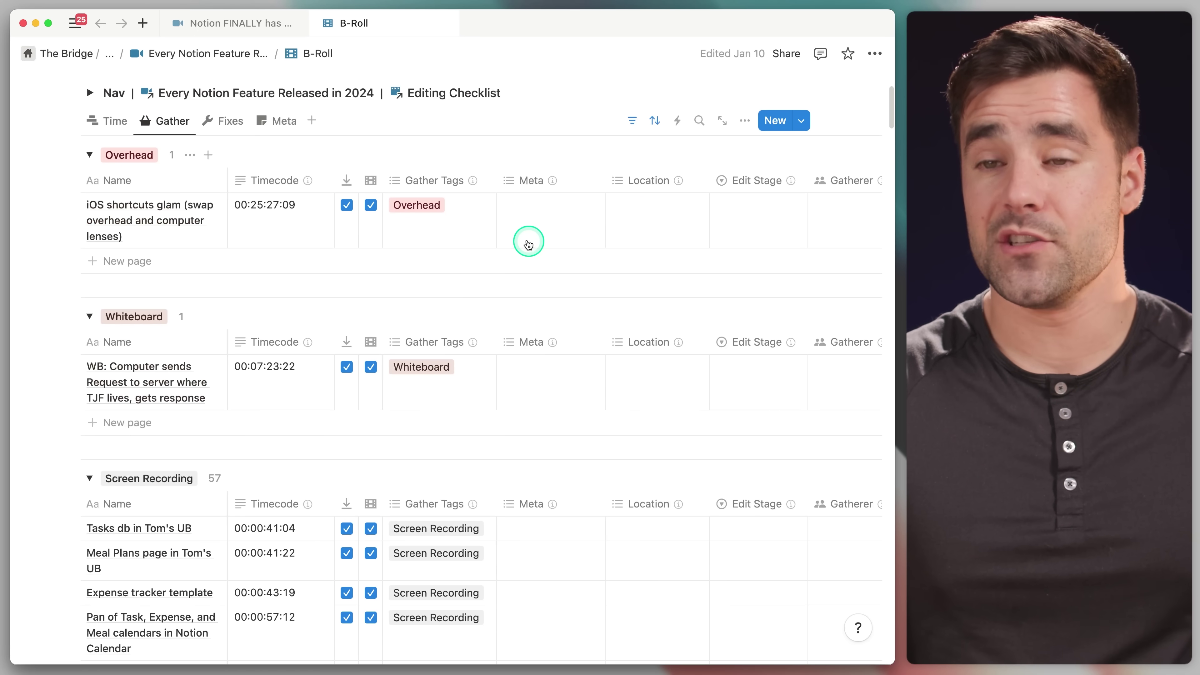
scroll(331, 241, down, 8)
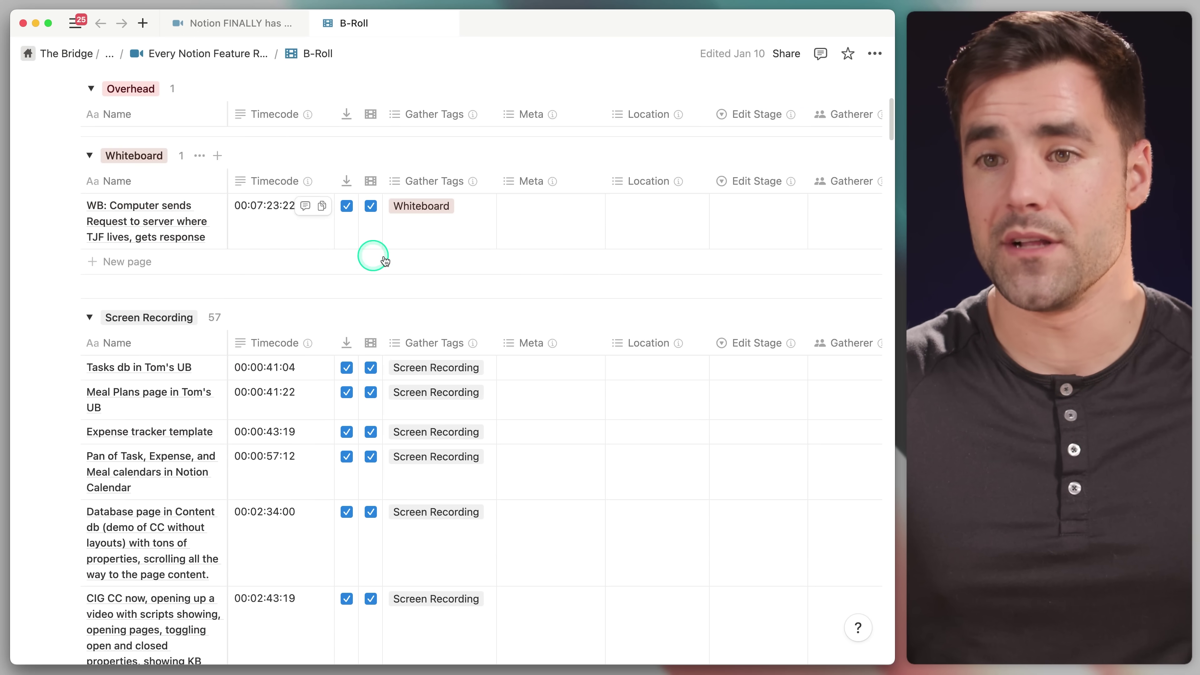
scroll(312, 263, down, 14)
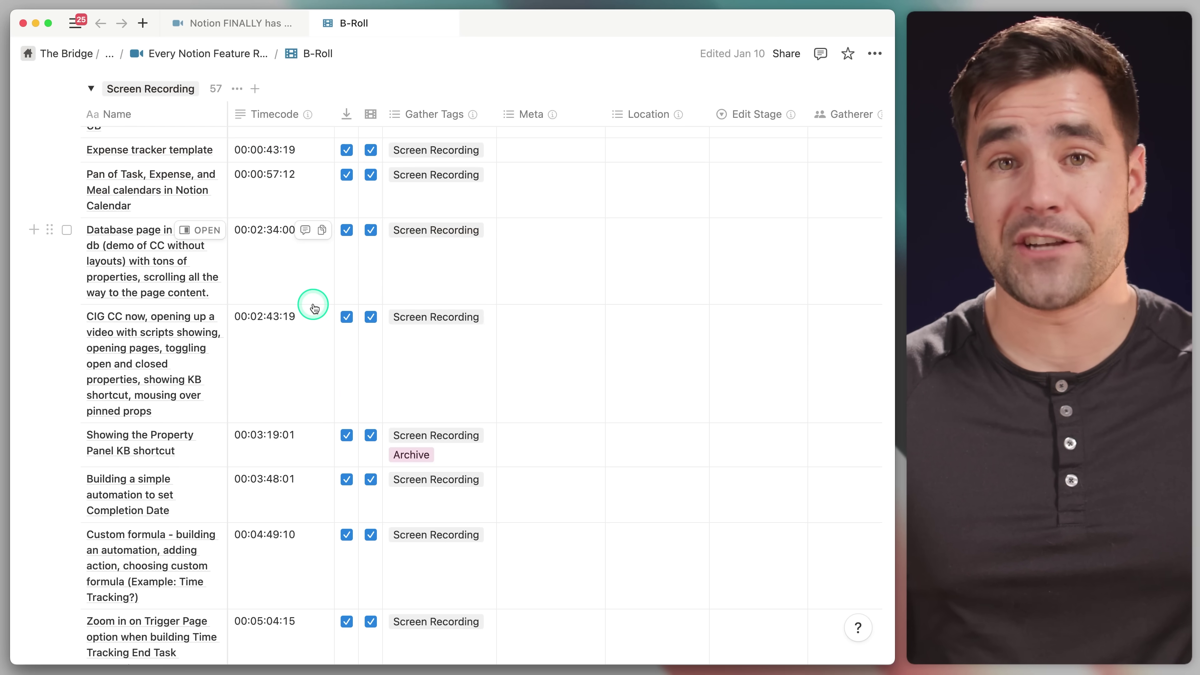
scroll(314, 308, up, 20)
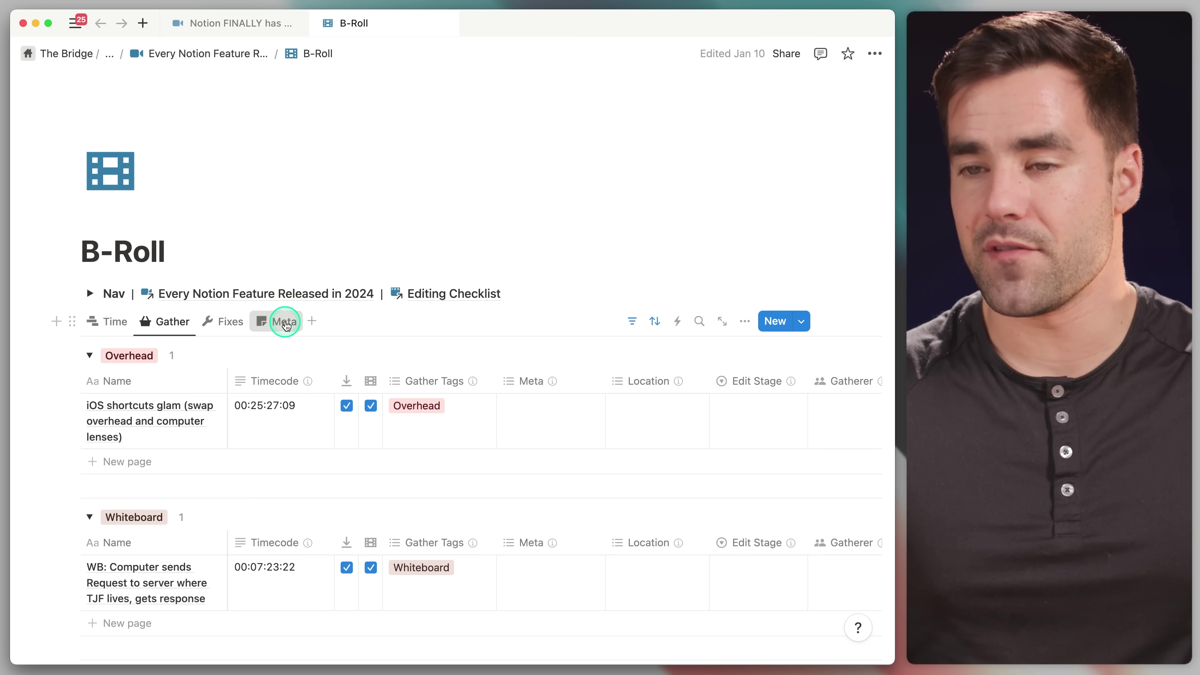
Show the Meta view, grouping entries into Description, Chapter, Card and No Meta.
click(285, 323)
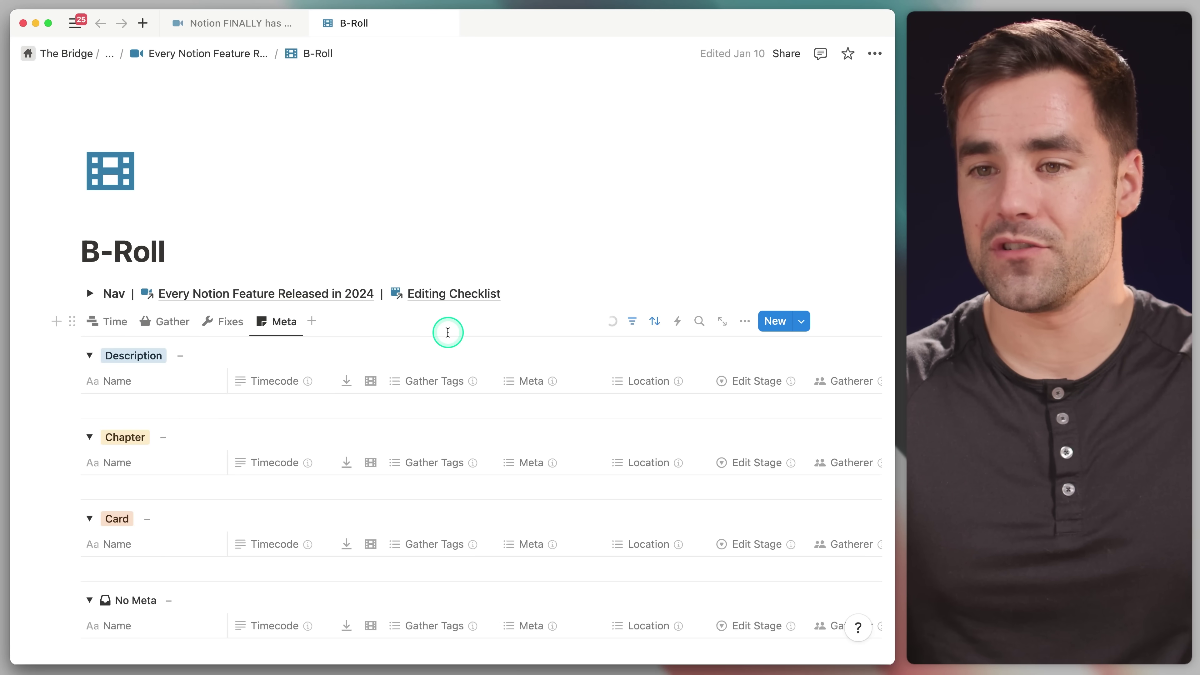
scroll(406, 318, down, 10)
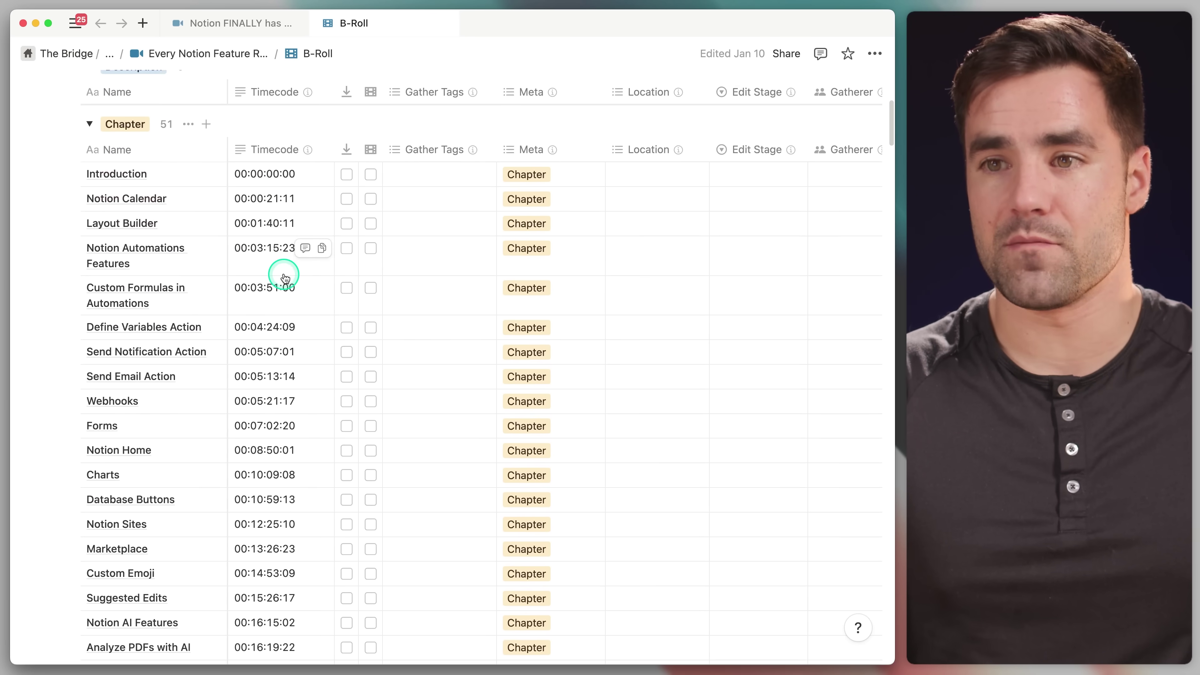
scroll(444, 385, up, 3)
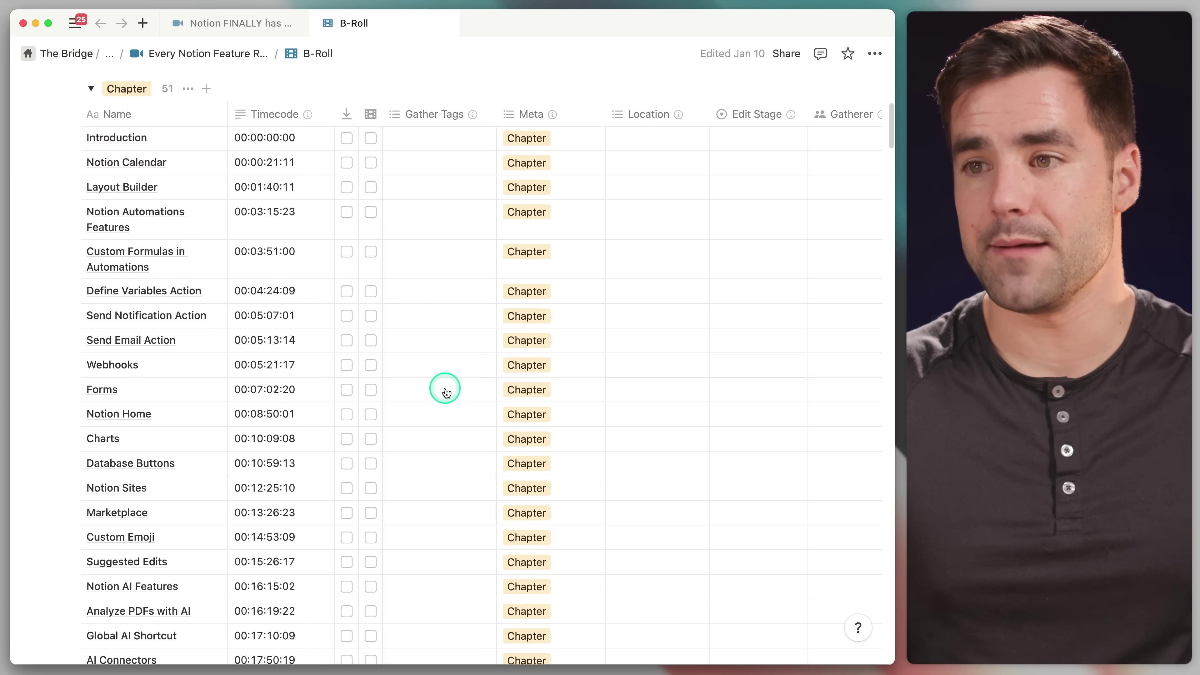
scroll(444, 386, up, 4)
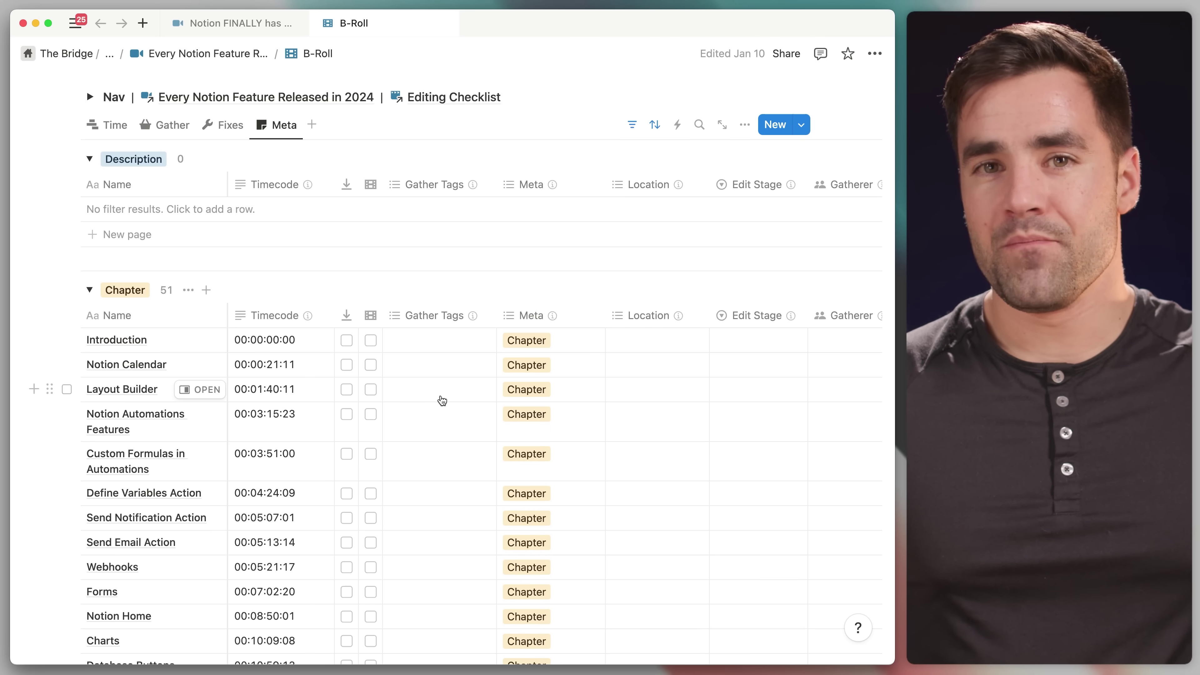
Return to the recurring tasks video page and reopen its B-Roll table from 00:00:02:05.
click(242, 26)
scroll(394, 224, up, 1)
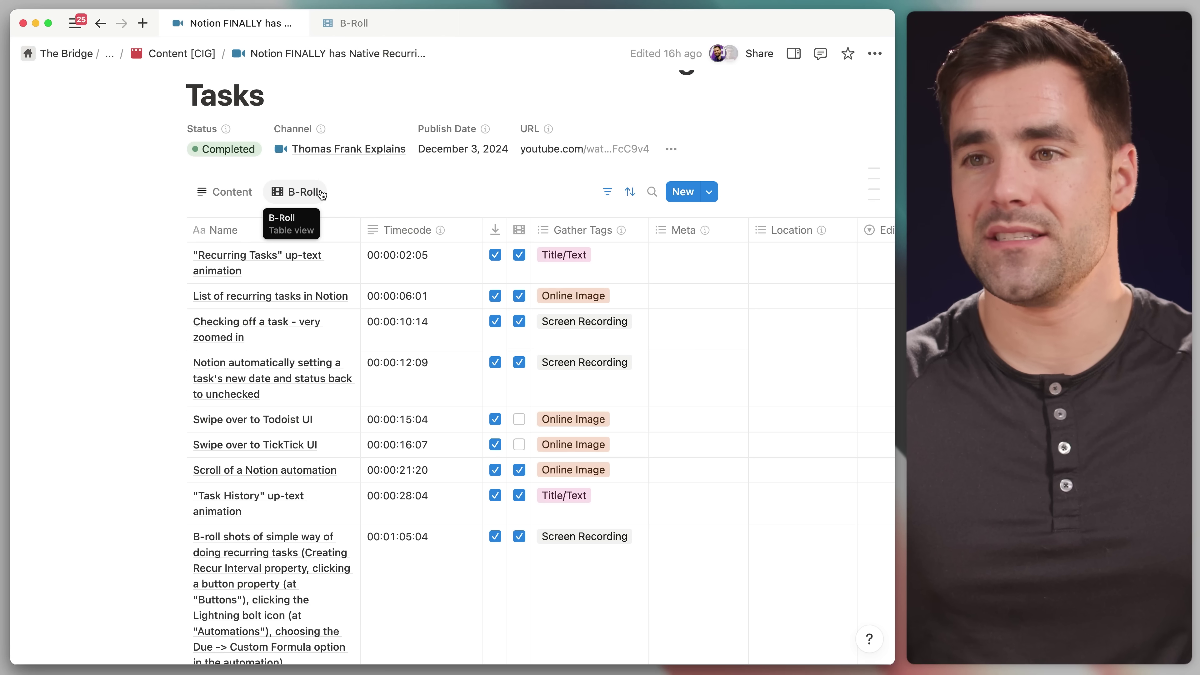
click(367, 193)
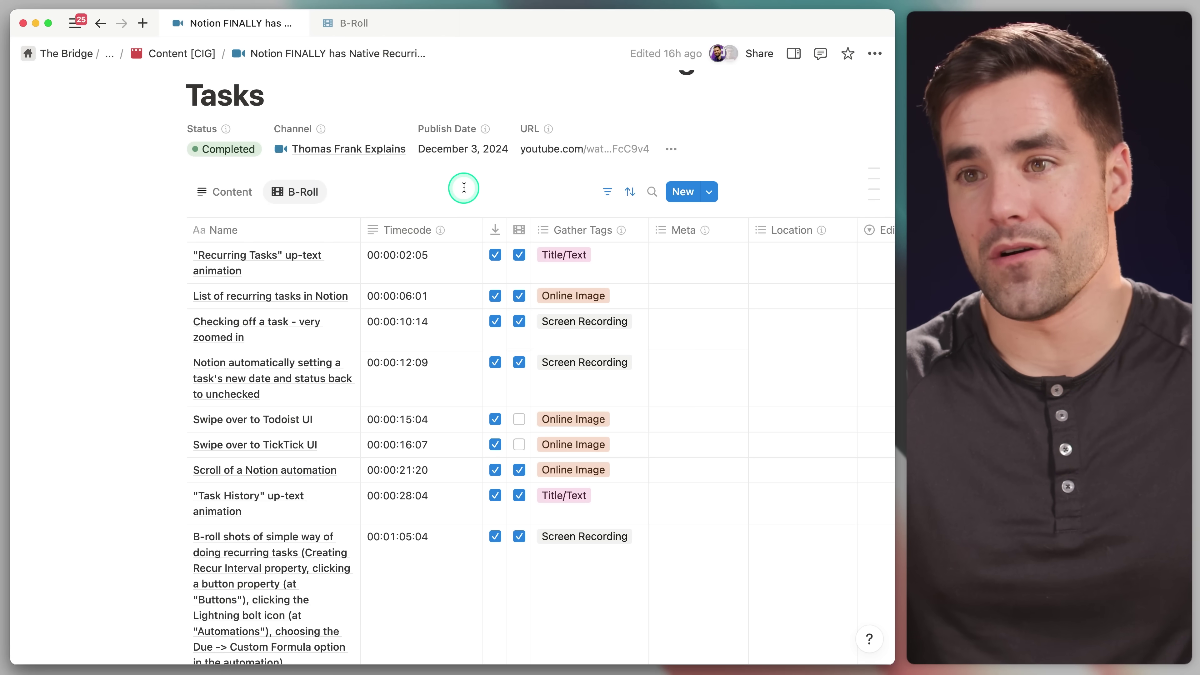
click(246, 192)
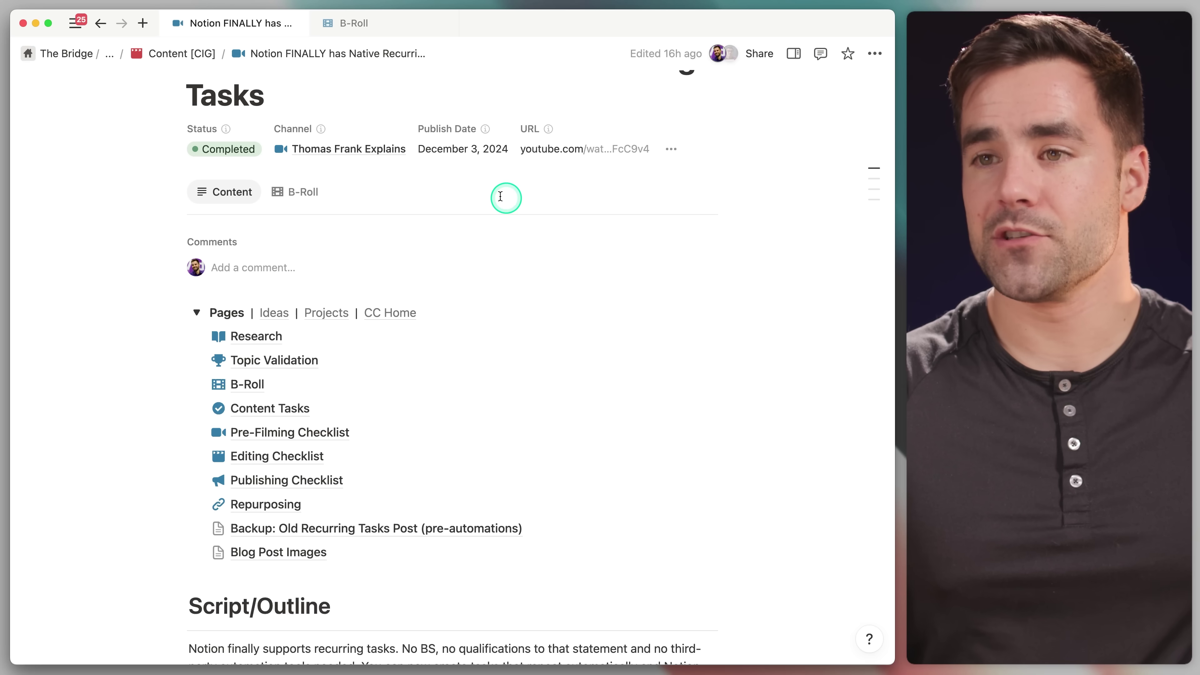
click(316, 192)
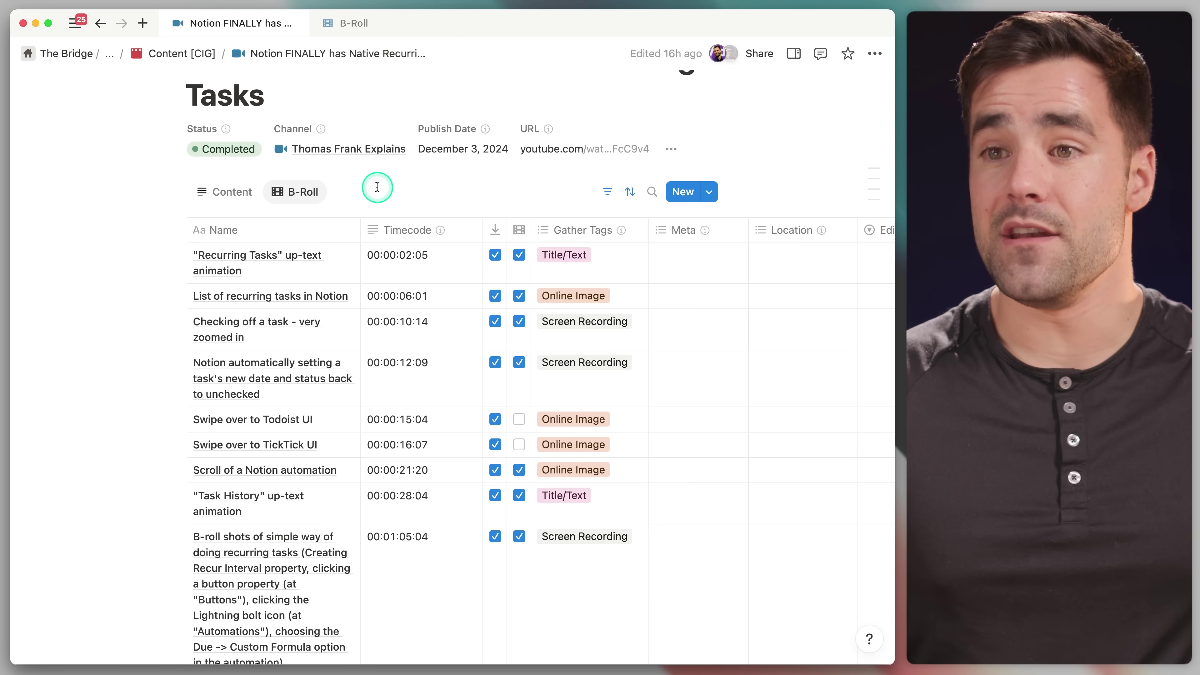